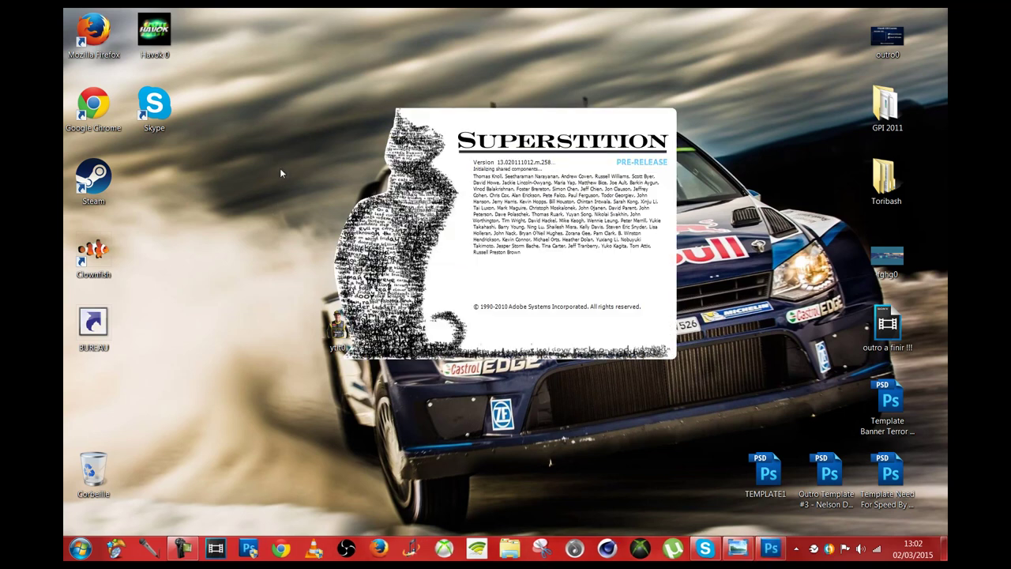
Close the driver photo preview and open the Bibliothèques folder window
click(734, 545)
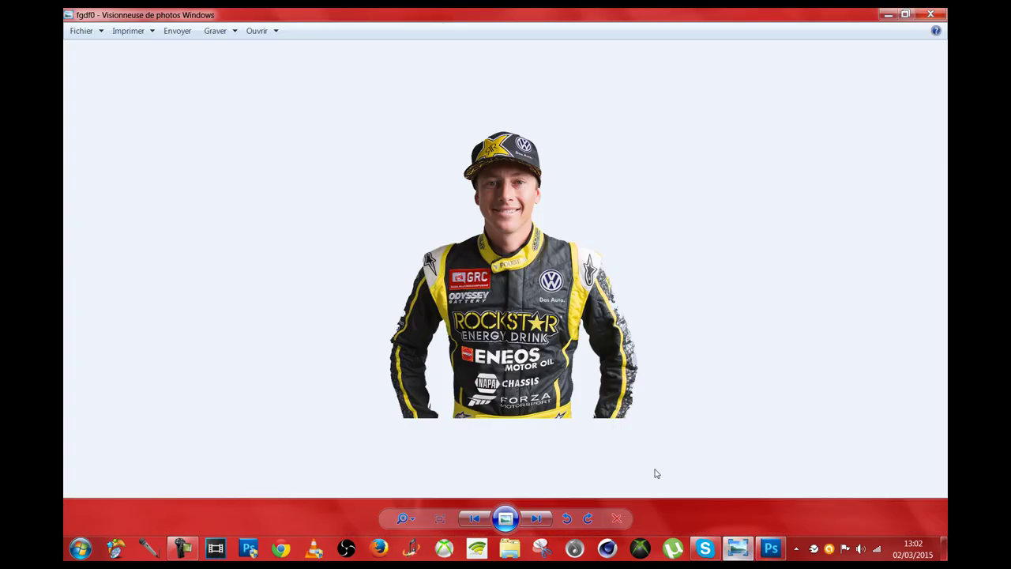
click(930, 14)
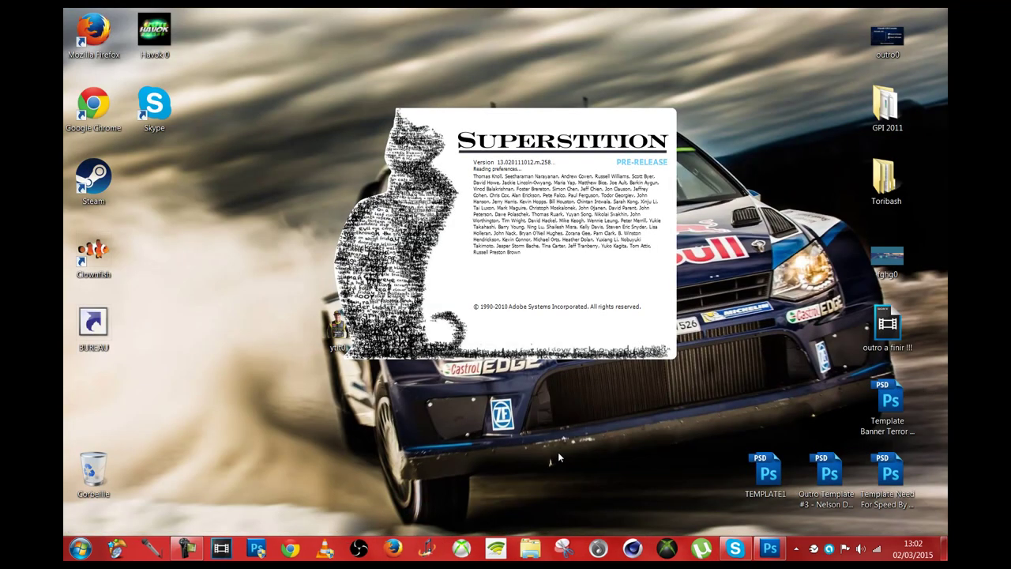
click(529, 548)
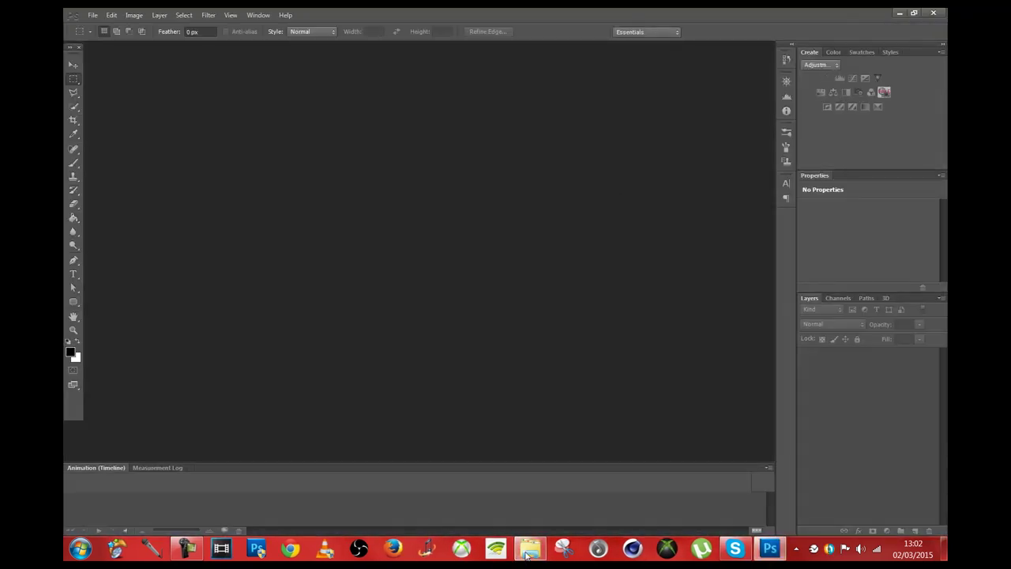
Dismiss the shortcuts error and open TF-Headshot from Images > Voiture de Drift & Rallycross !
click(527, 555)
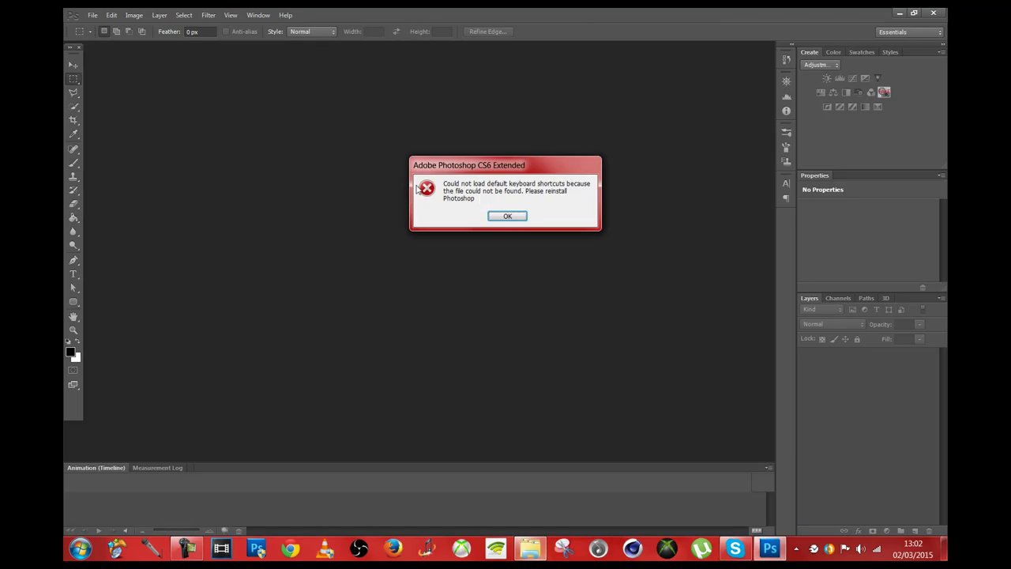
click(506, 218)
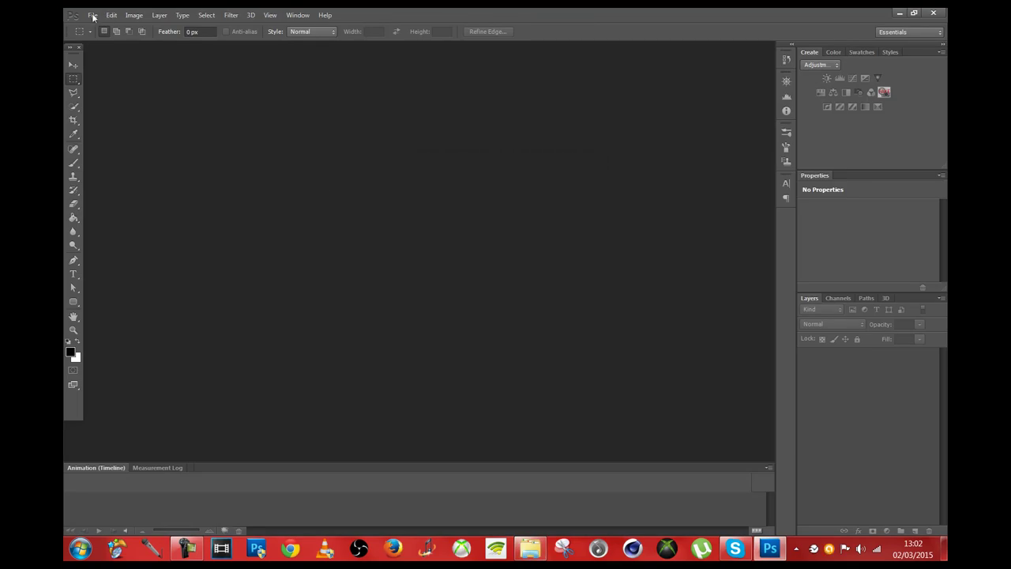
click(93, 16)
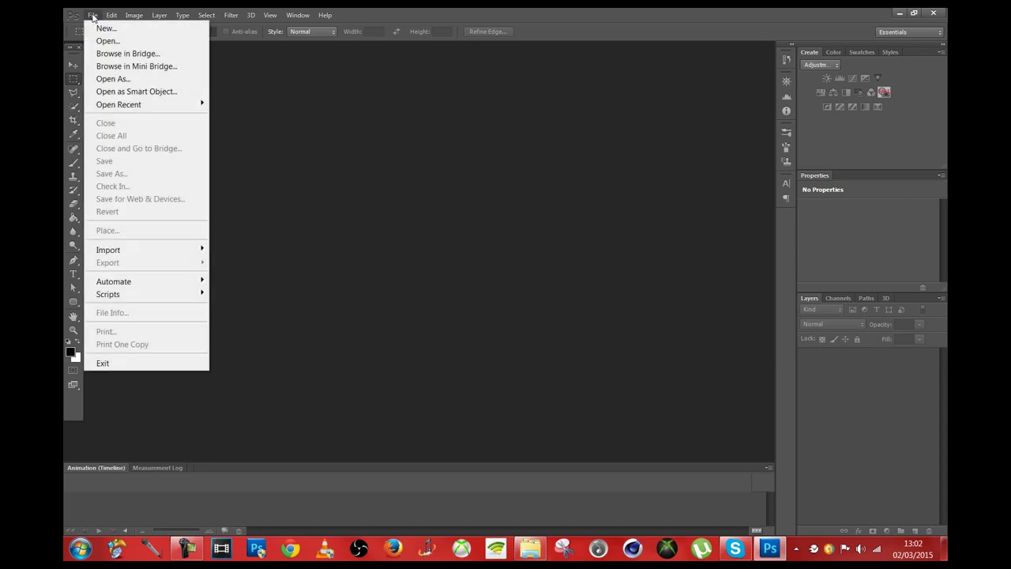
click(94, 40)
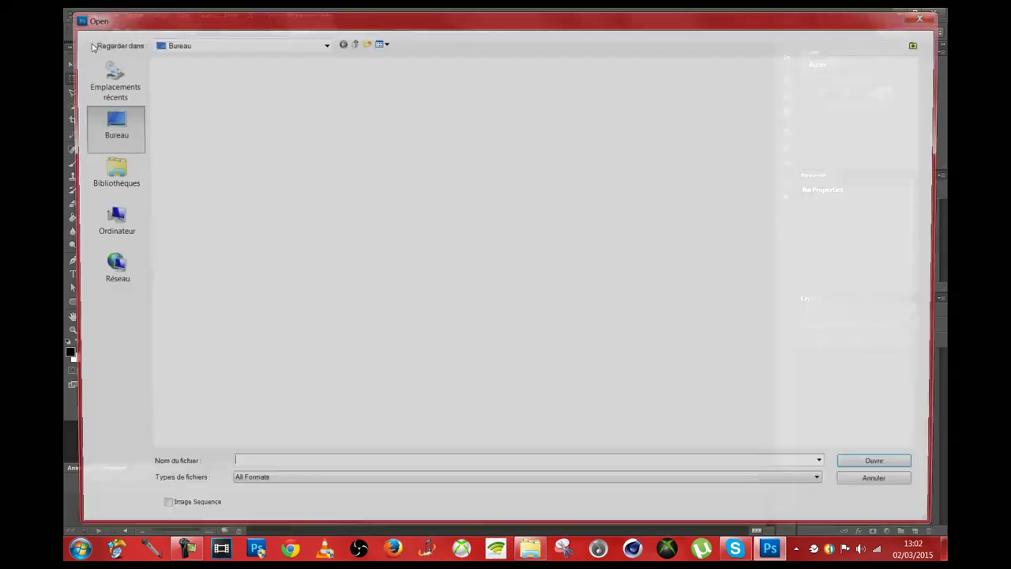
double_click(162, 79)
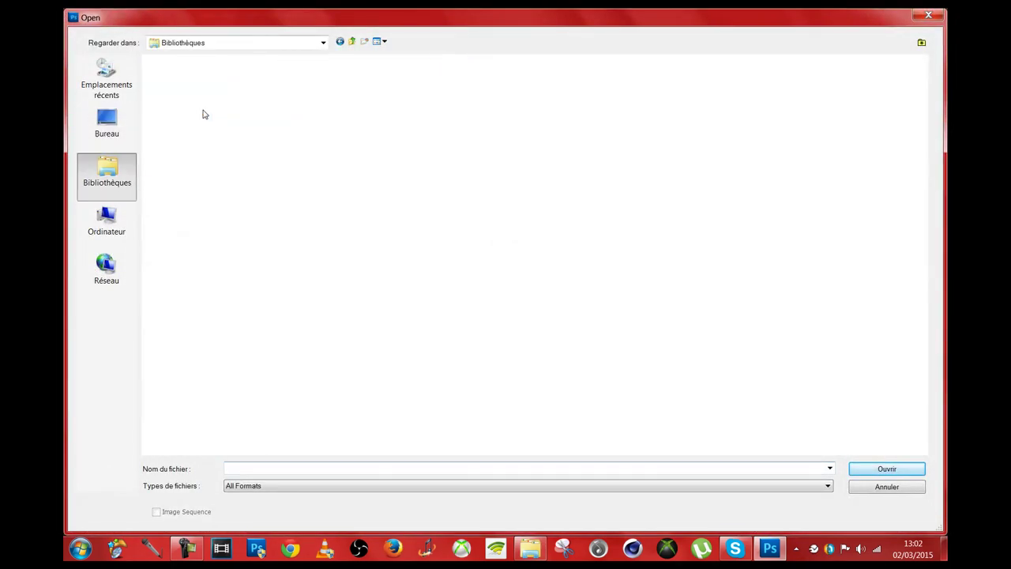
double_click(466, 75)
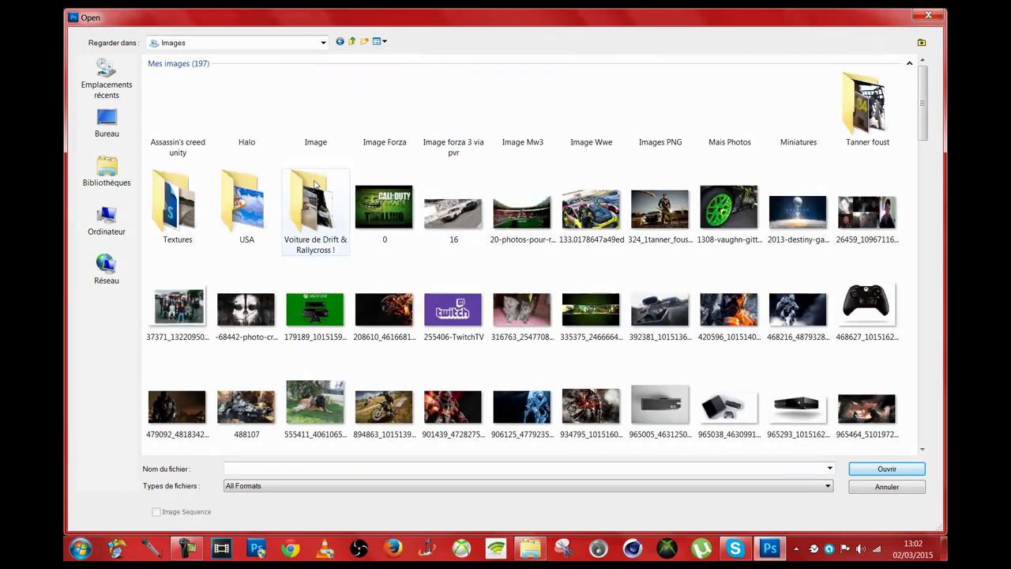
double_click(312, 213)
click(442, 229)
scroll(442, 229, down, 3)
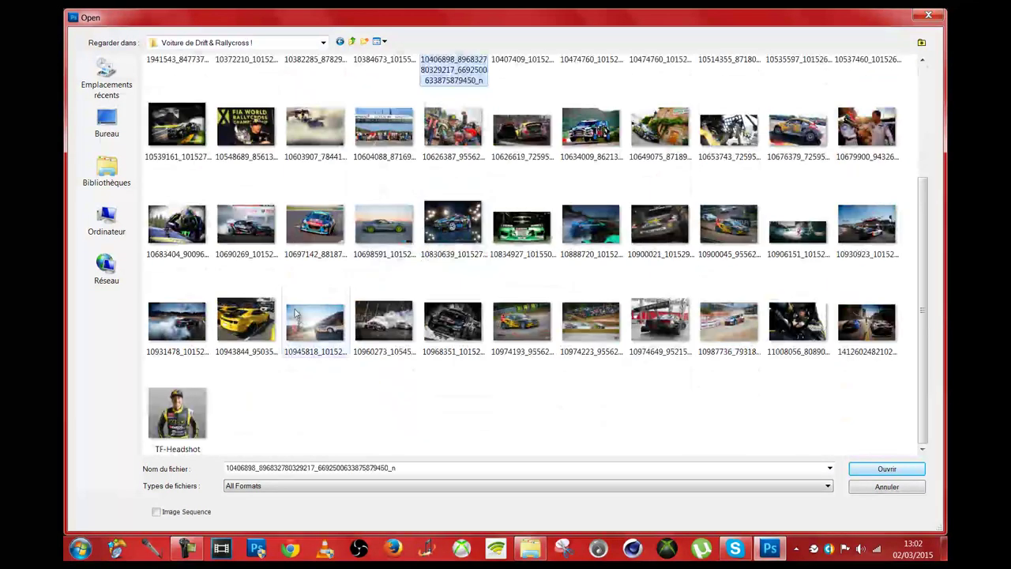
double_click(195, 399)
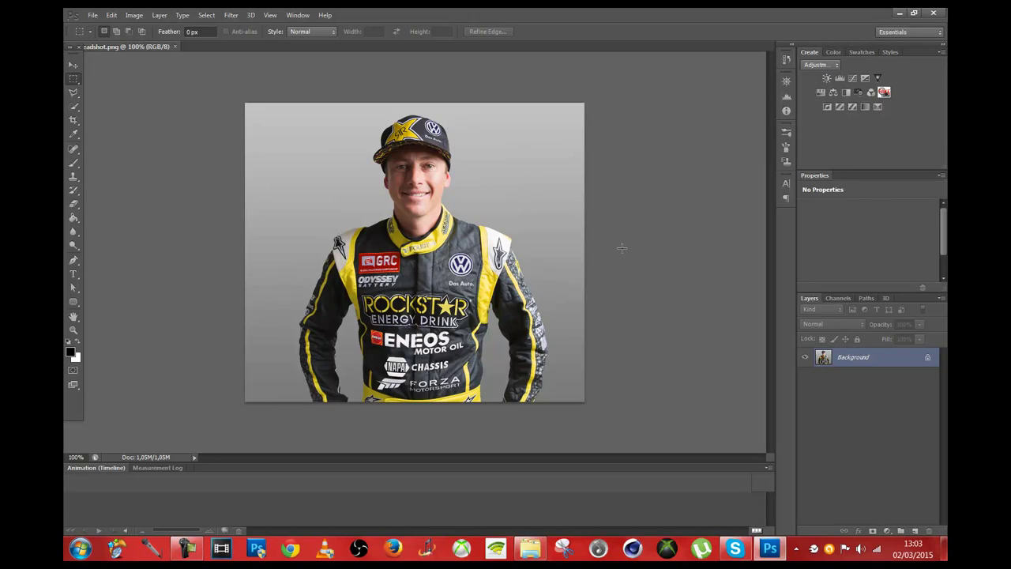
Convert the locked Background layer into Layer 0 (Normal, 100% opacity)
double_click(914, 361)
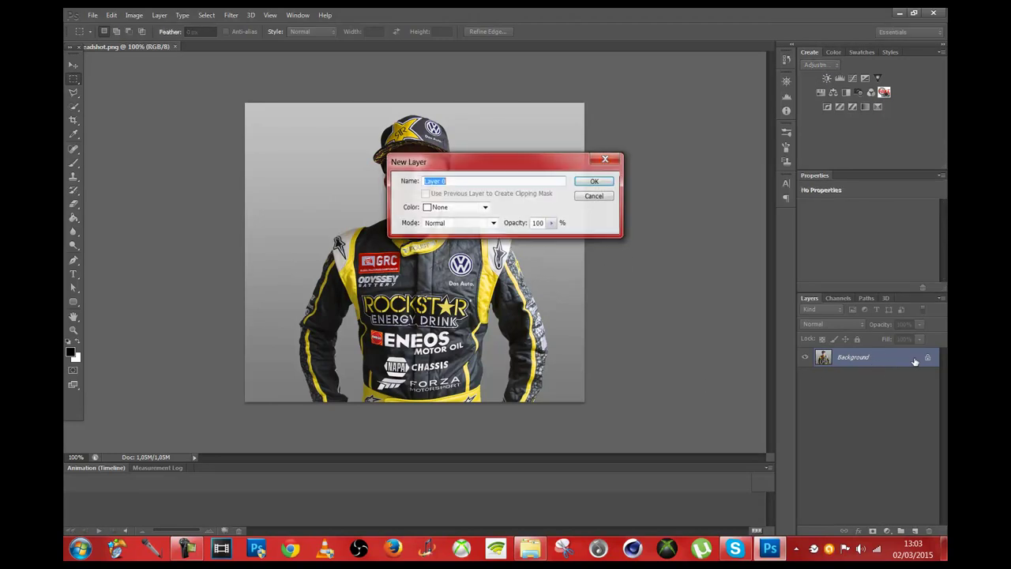
click(596, 182)
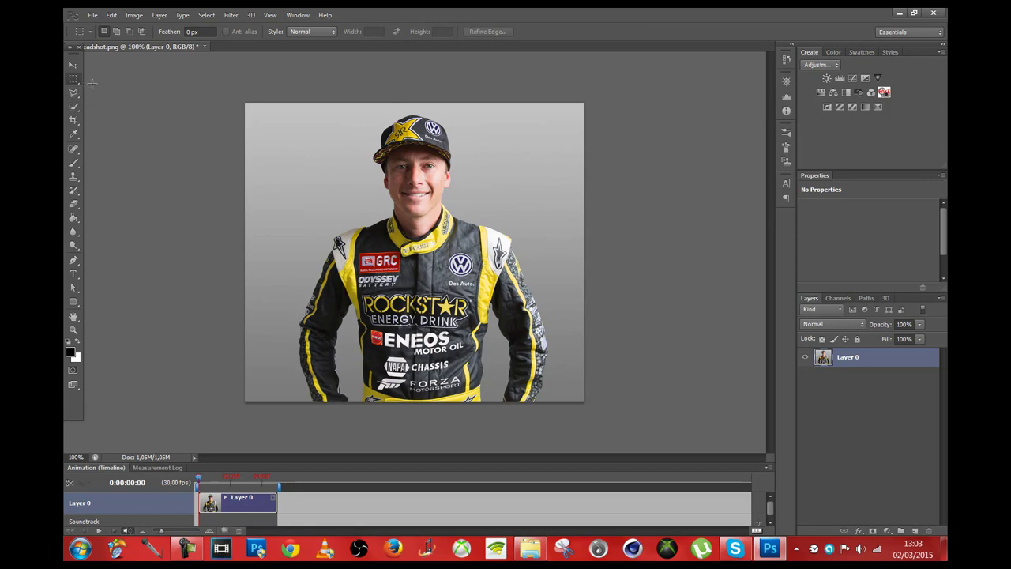
Magic Wand and delete the grey backdrop above the shoulders and both sides of the body
click(74, 108)
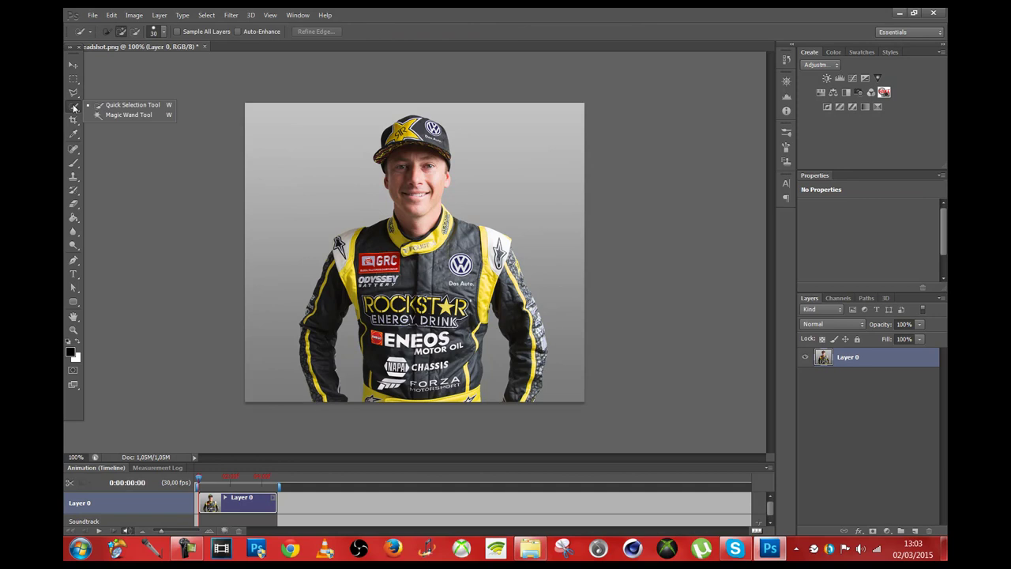
click(102, 116)
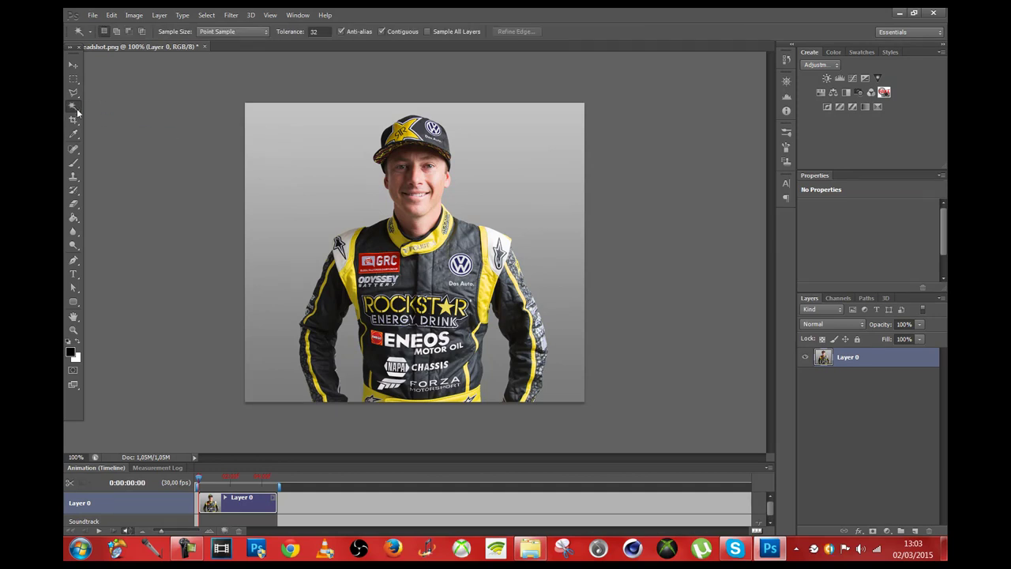
click(297, 150)
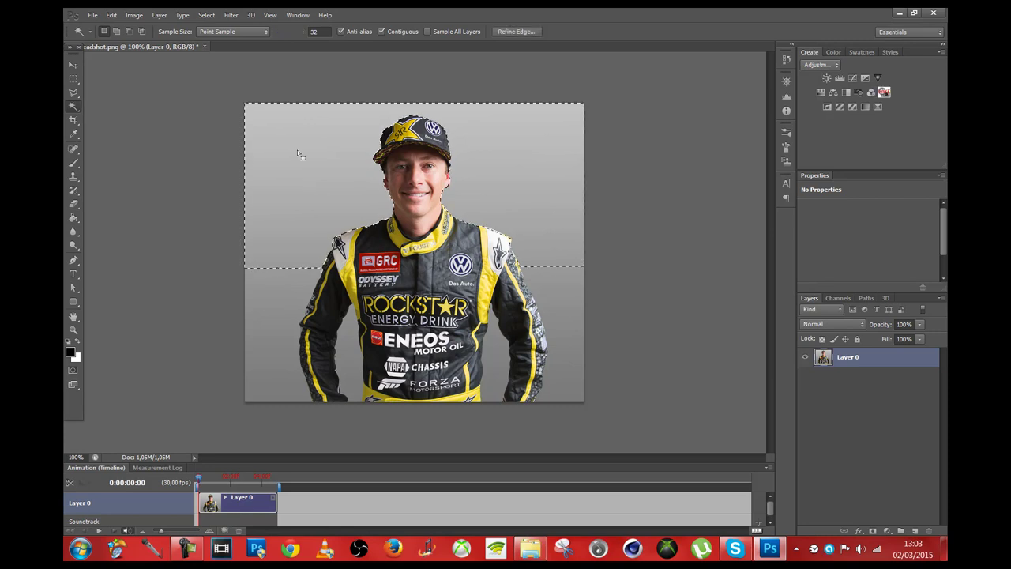
key(Delete)
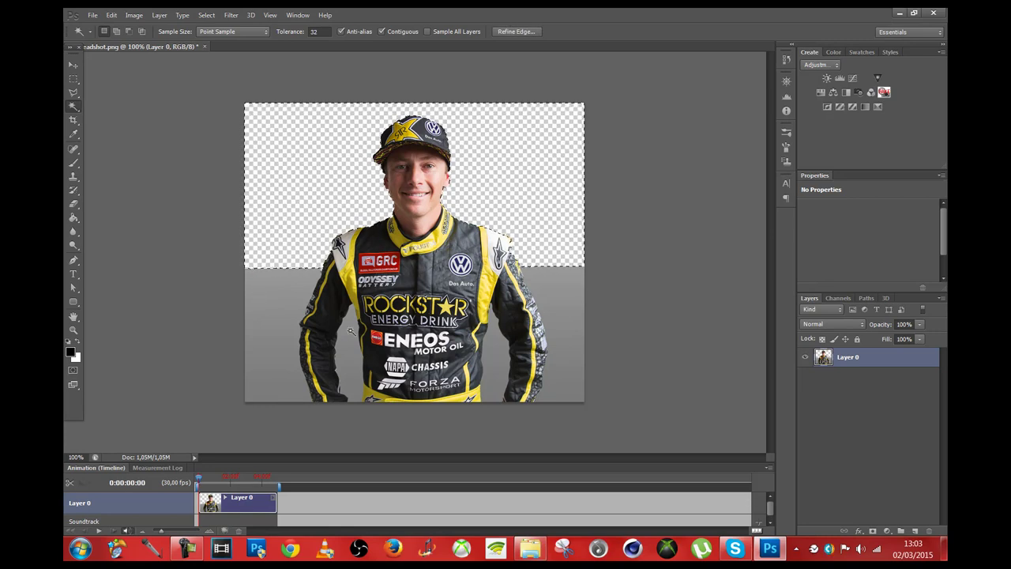
click(351, 340)
key(Delete)
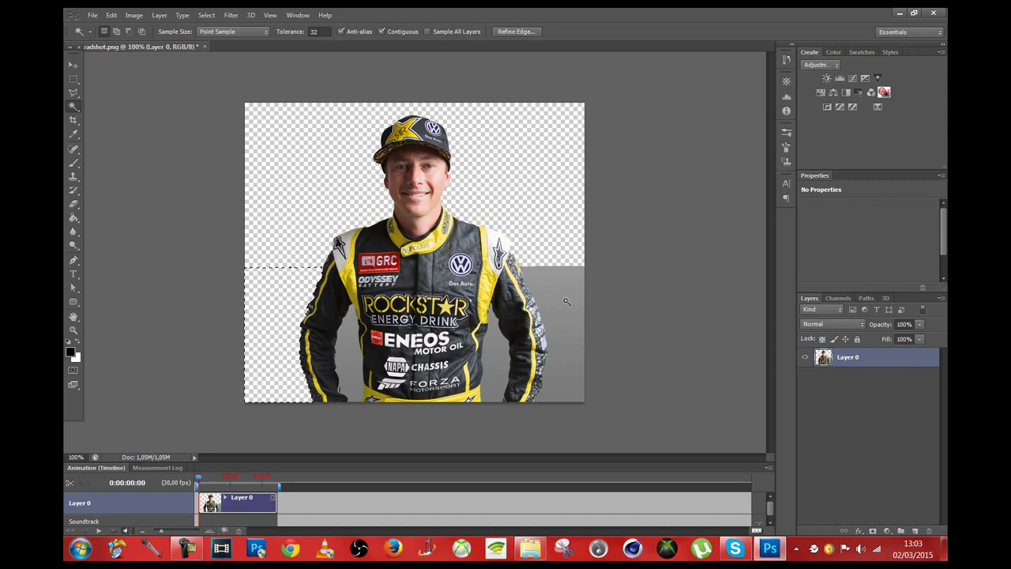
click(565, 304)
key(Delete)
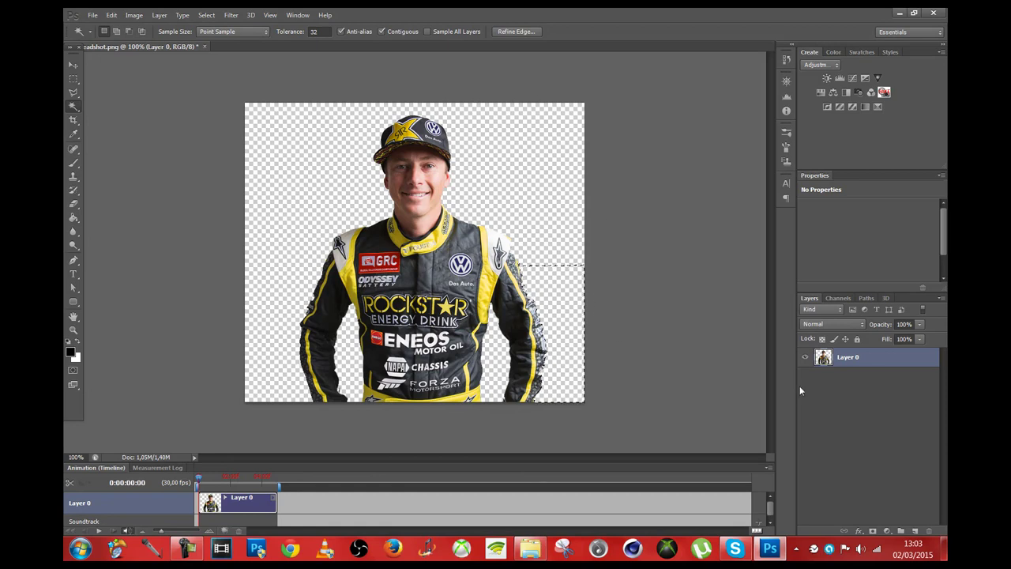
Add a white (ffffff) Stroke layer style to Layer 0
double_click(896, 364)
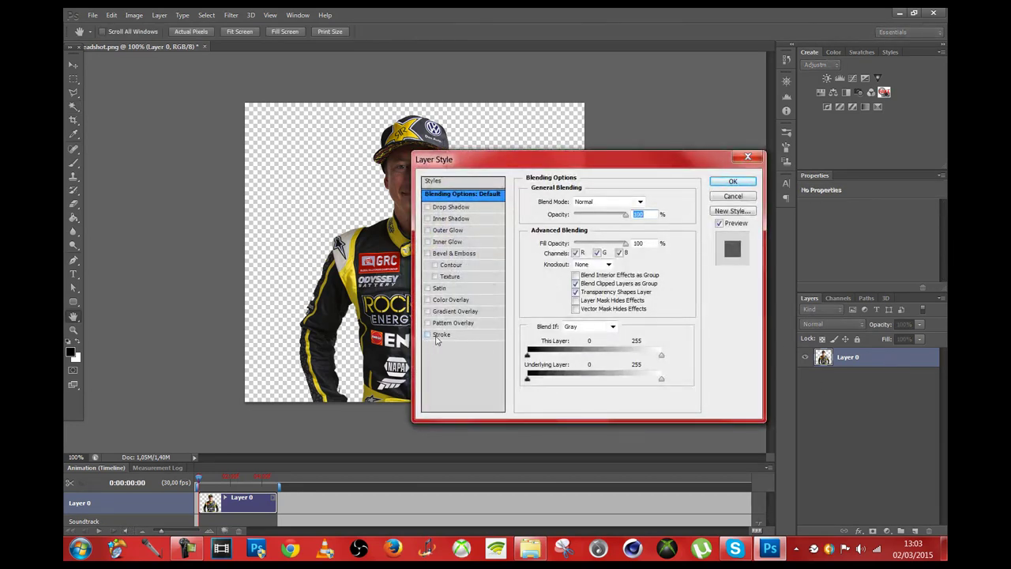
click(439, 335)
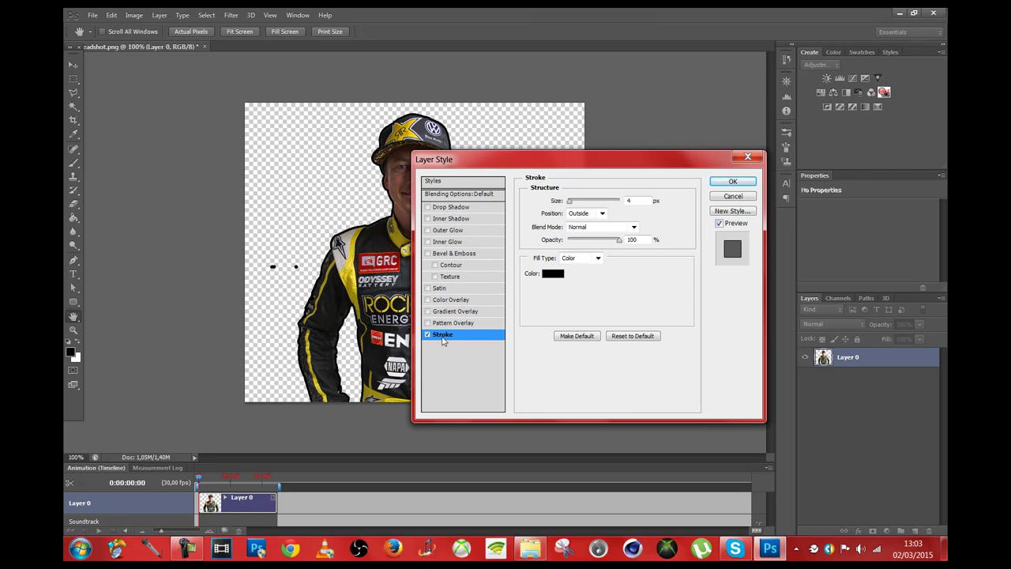
click(545, 275)
click(126, 262)
click(376, 254)
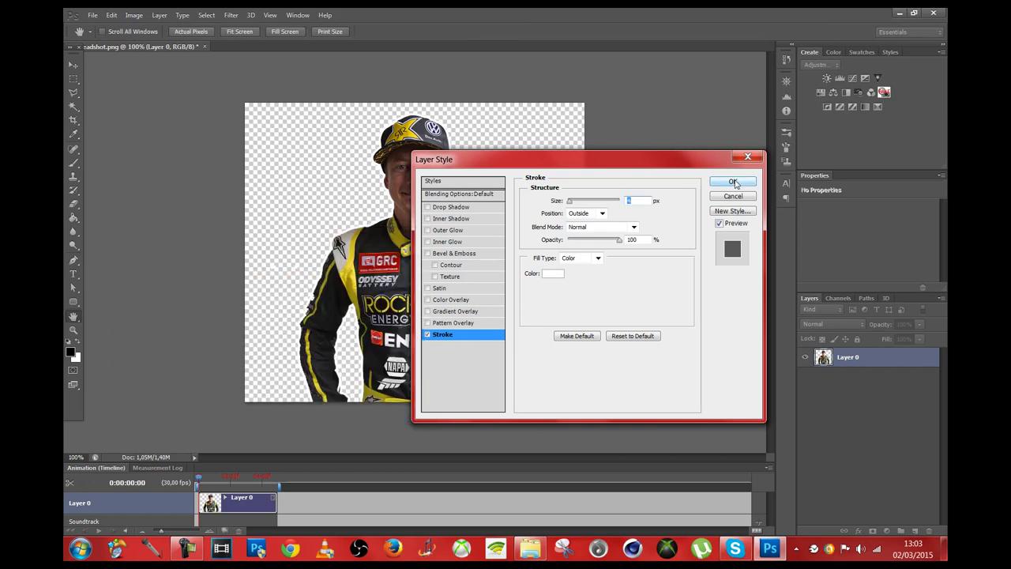
click(733, 182)
Make a rectangular selection beside the driver's left arm
key(w)
click(271, 286)
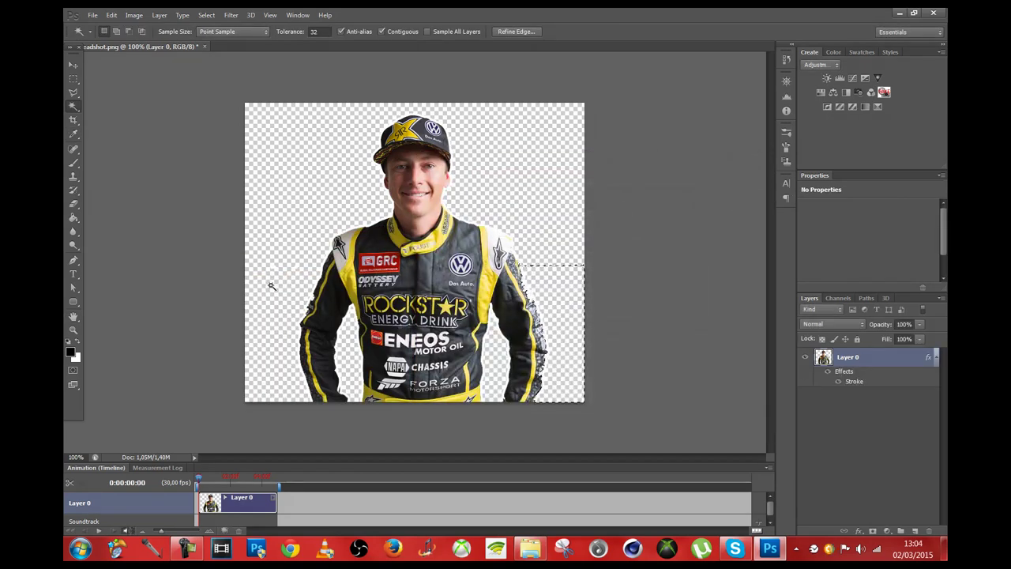
click(73, 79)
drag(261, 233, 304, 298)
click(304, 298)
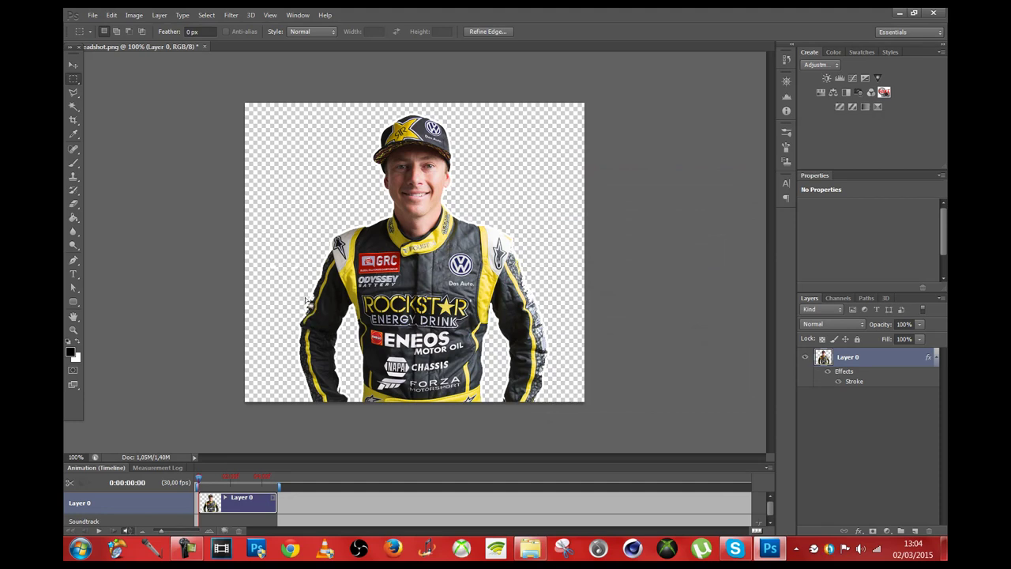
key(ctrl+z)
Try a reddish colour for the Layer 0 stroke
double_click(900, 364)
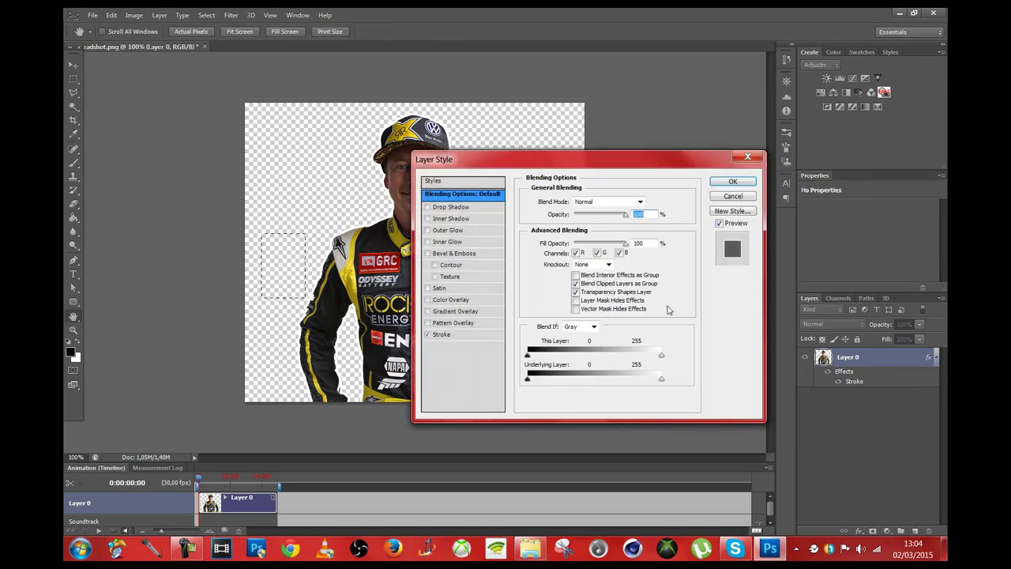
click(454, 334)
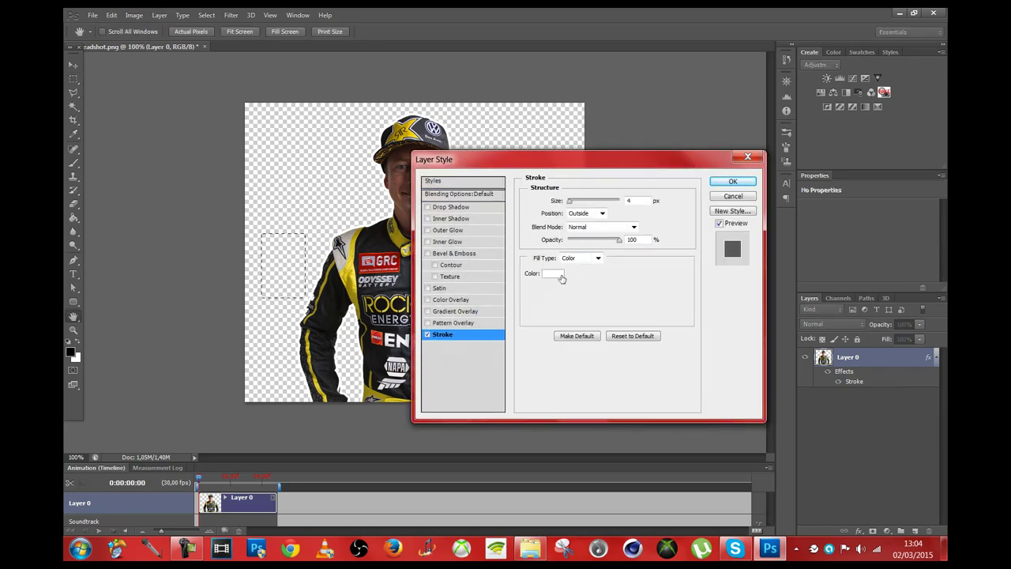
click(552, 273)
click(194, 297)
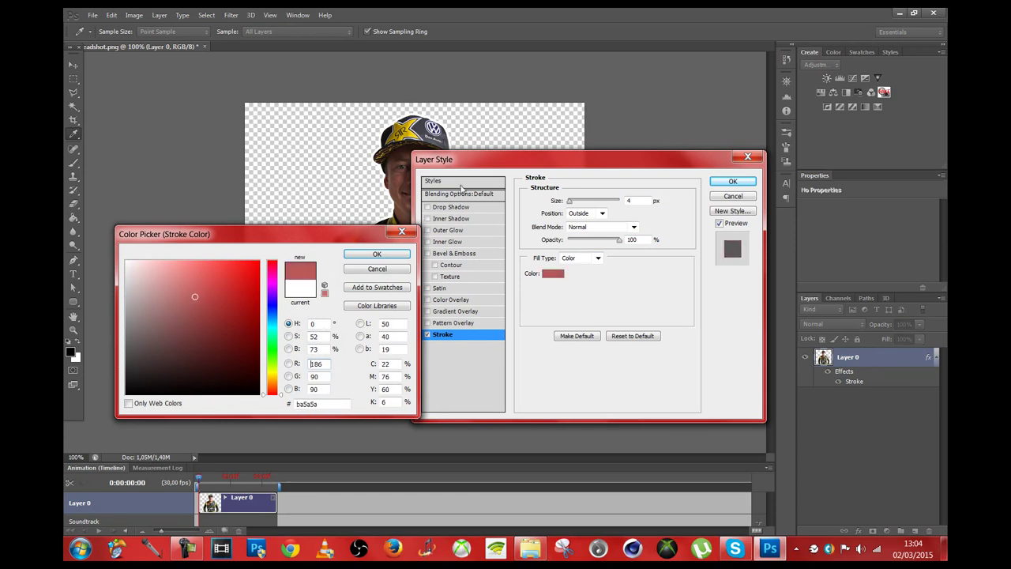
click(377, 253)
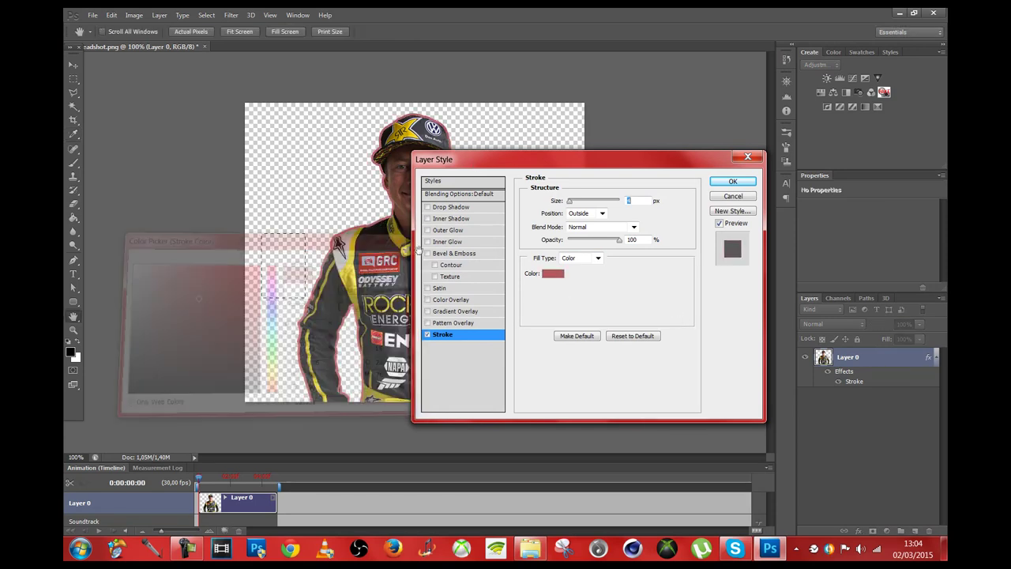
Set the stroke colour back to white and apply the stroke effect
mouse_move(603, 158)
mouse_down()
mouse_move(747, 354)
mouse_move(771, 338)
mouse_move(807, 212)
mouse_up()
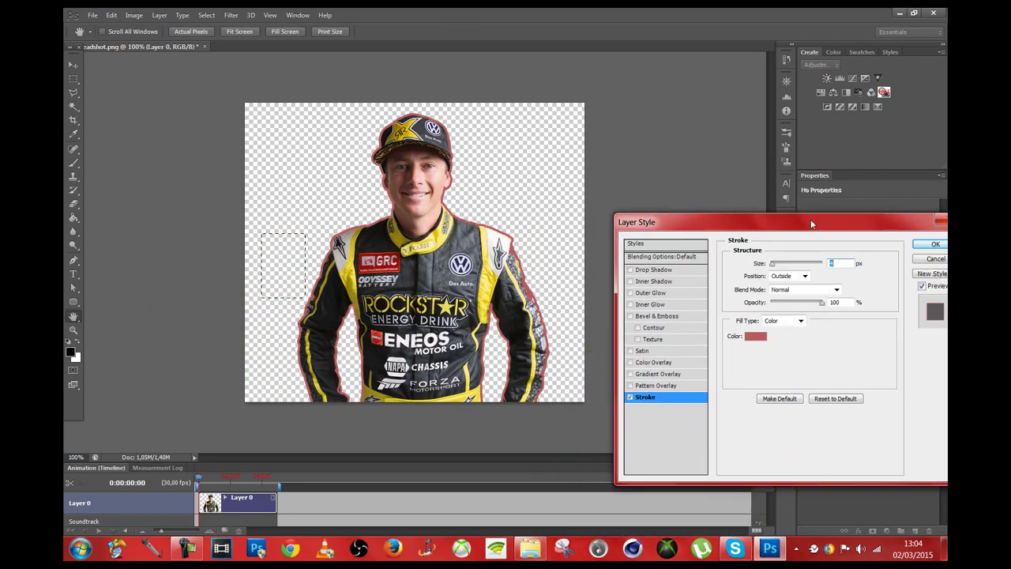
click(756, 328)
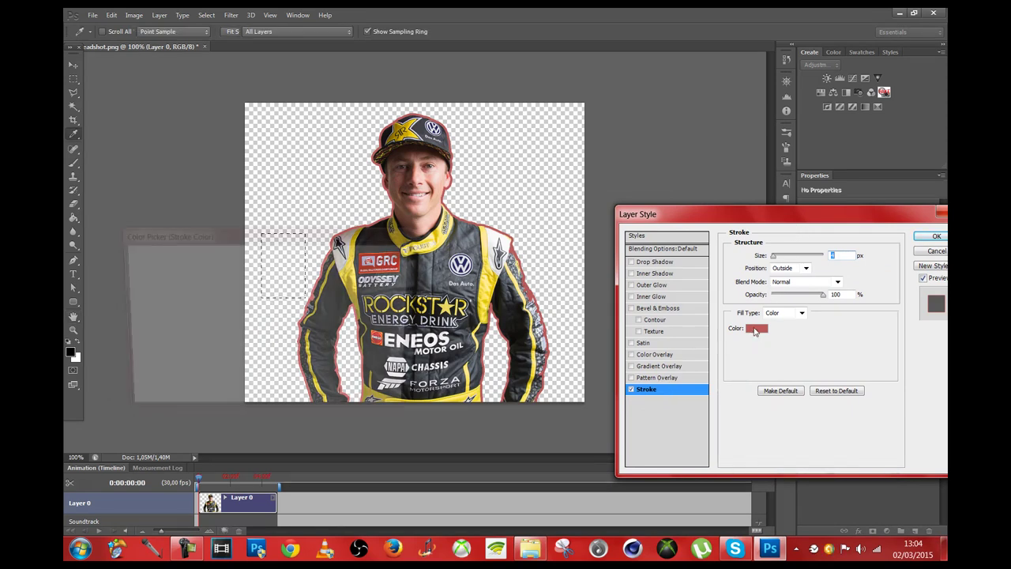
click(126, 261)
click(350, 251)
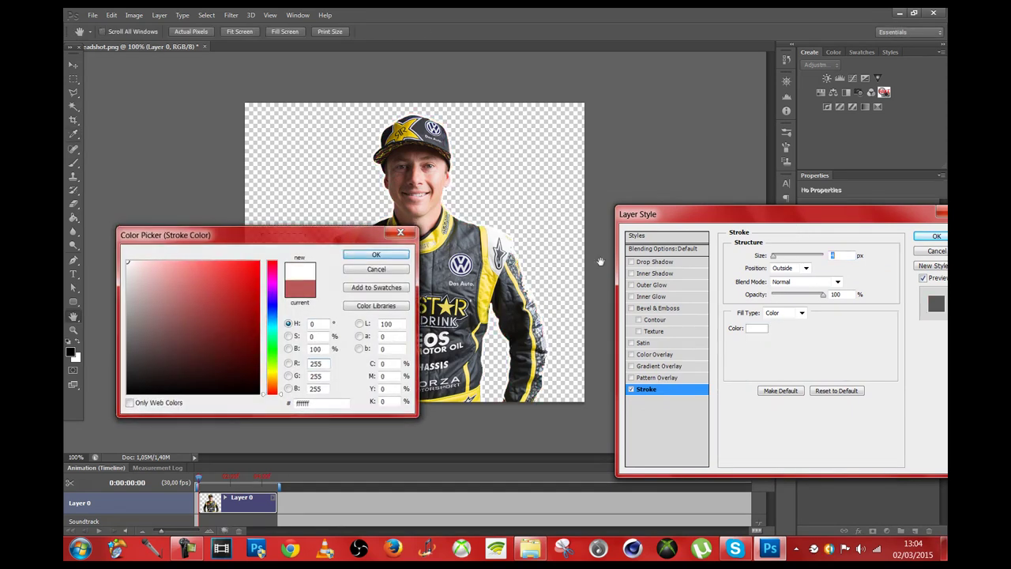
key(Return)
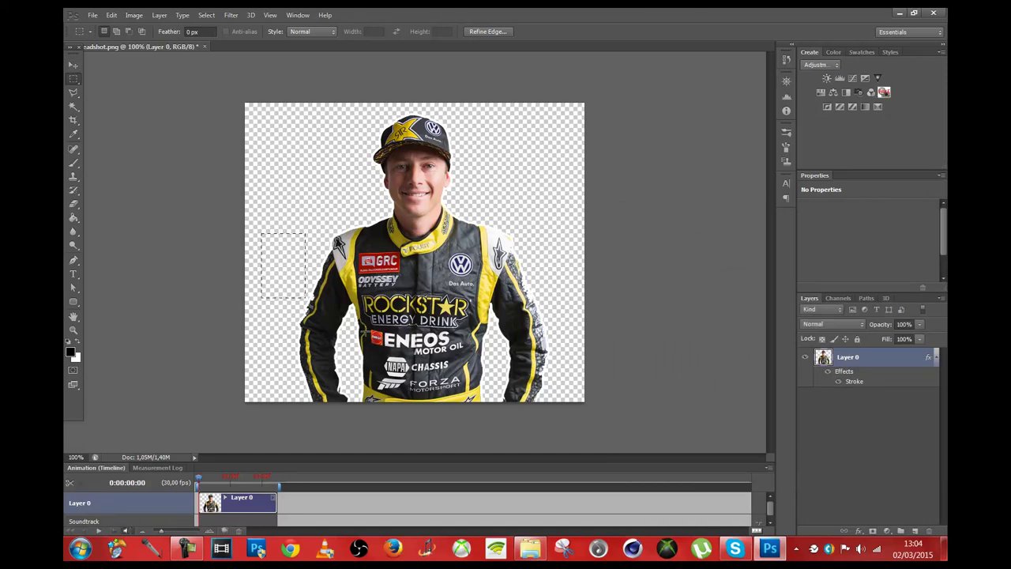
Deselect, then render a PNG image sequence named fdhgdbf to the Desktop
right_click(298, 263)
click(330, 268)
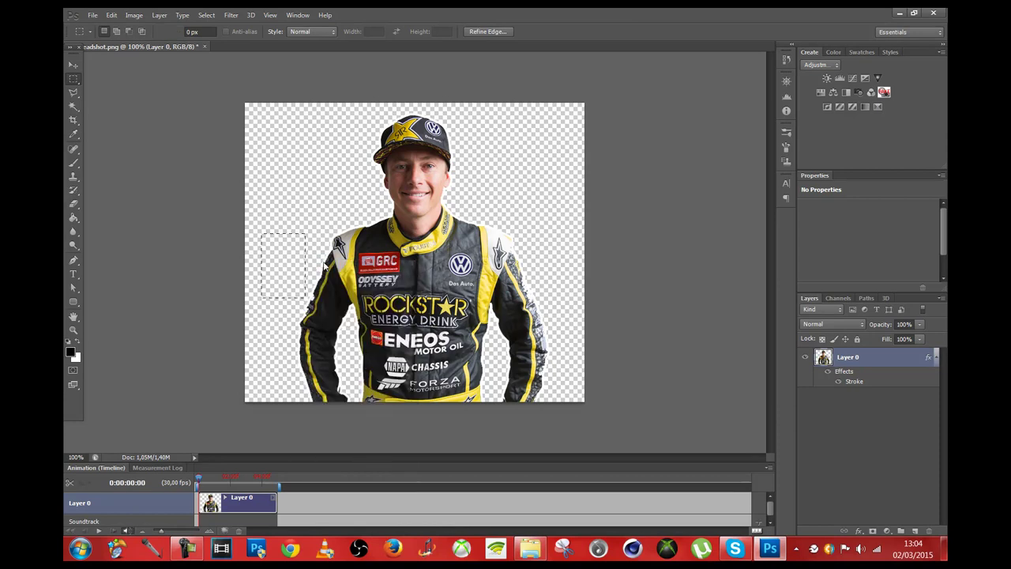
click(93, 15)
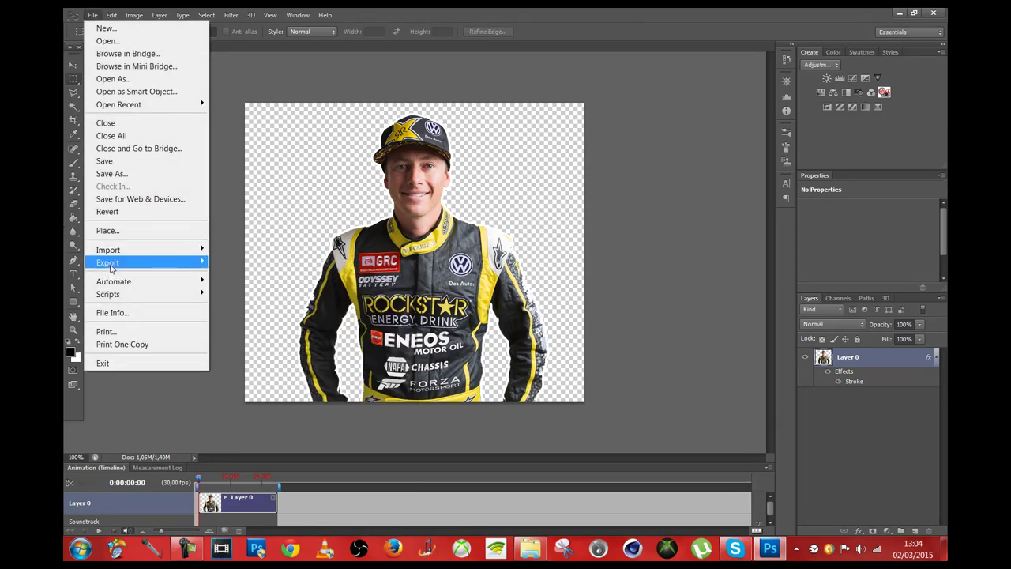
mouse_move(108, 262)
click(244, 288)
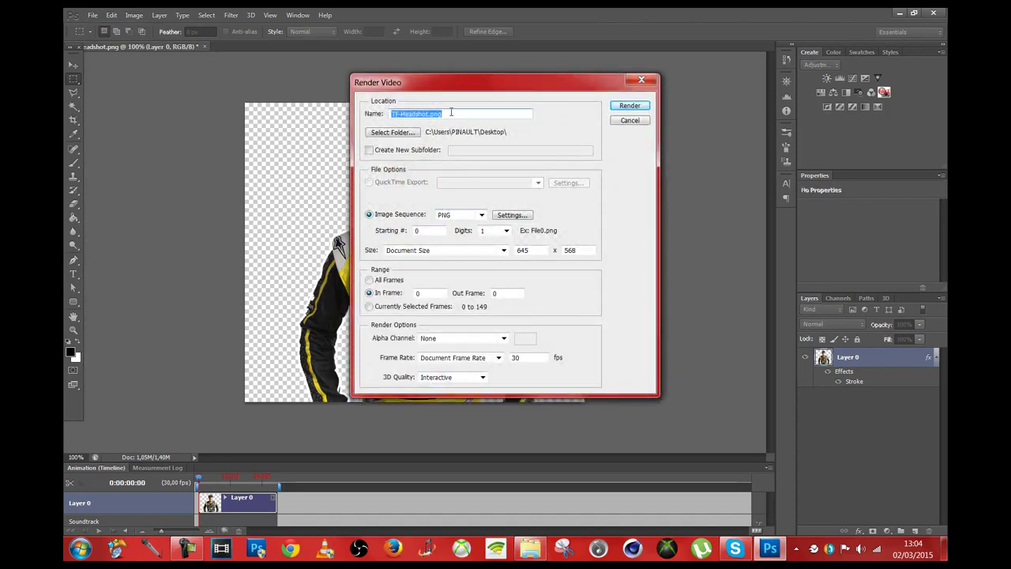
text(fdhgdbf)
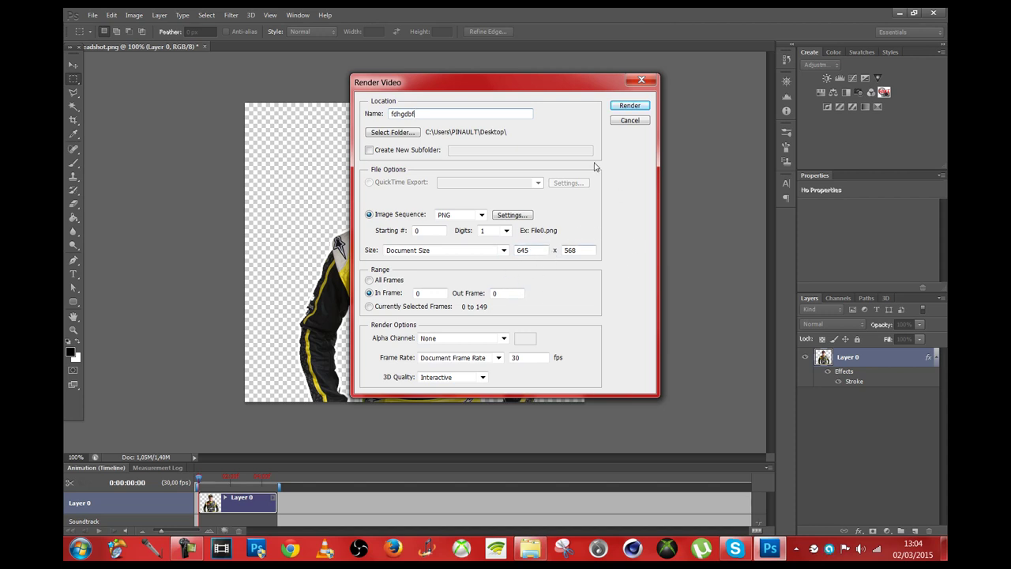
click(627, 106)
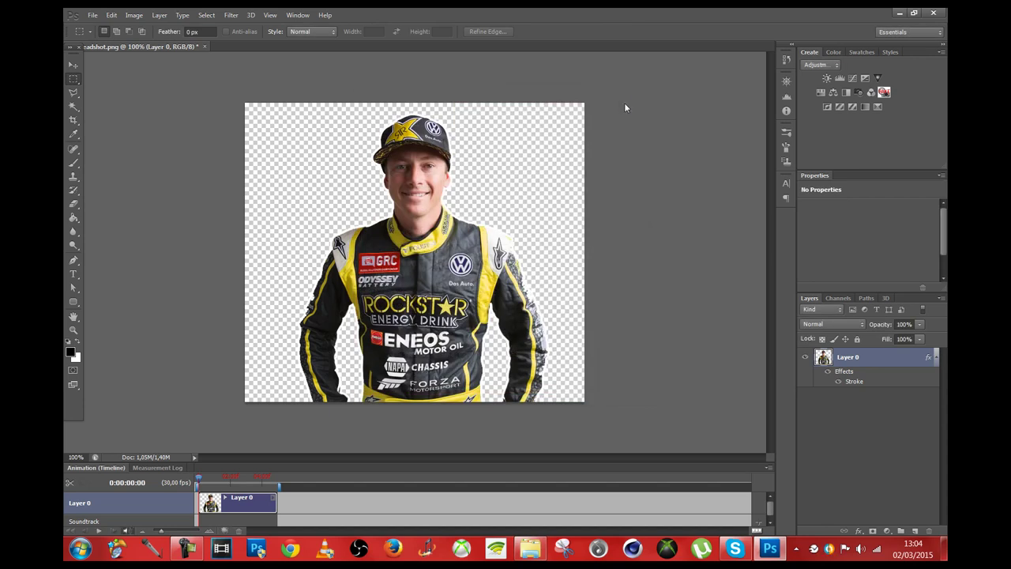
Delete the two older exported driver images from the Desktop
click(944, 549)
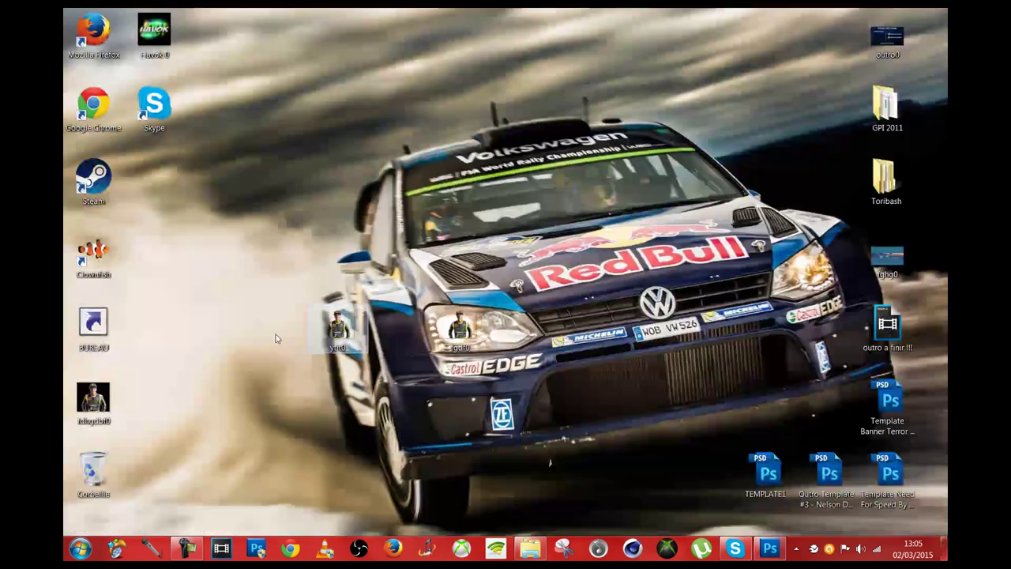
drag(82, 401, 349, 401)
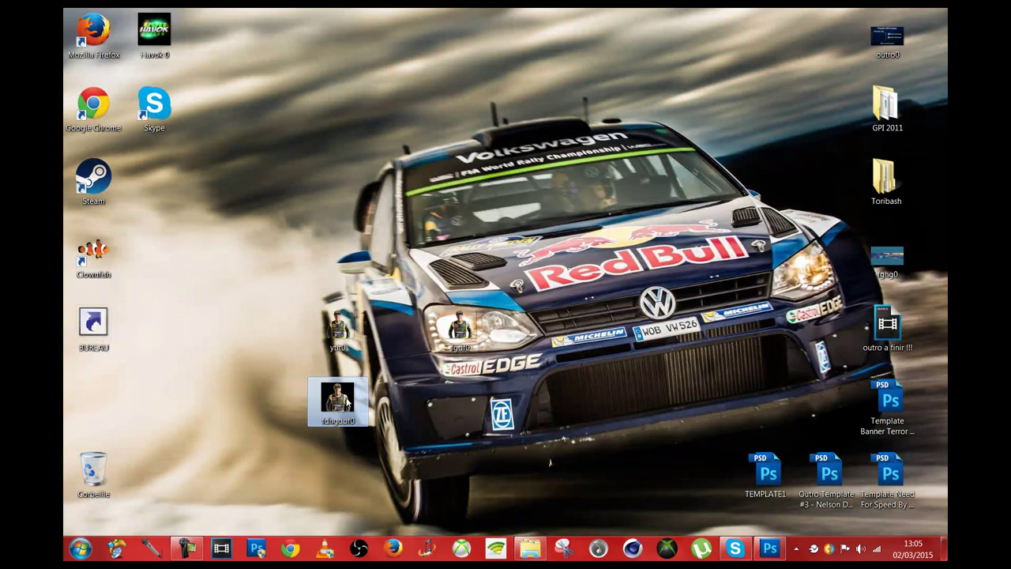
drag(505, 332, 248, 343)
key(Delete)
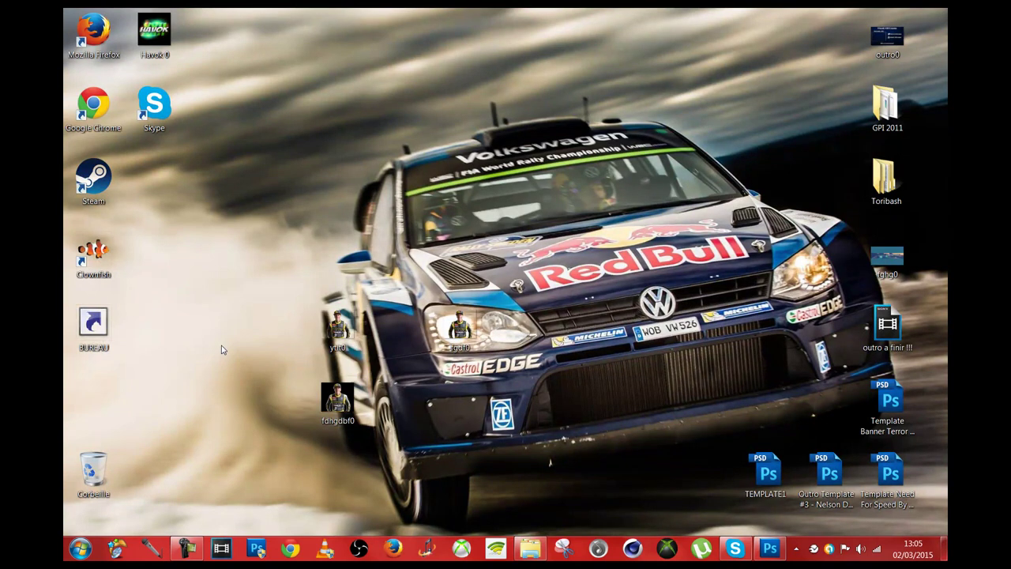
Preview fdhgdbf0 in Photo Viewer, then return to Photoshop
click(341, 409)
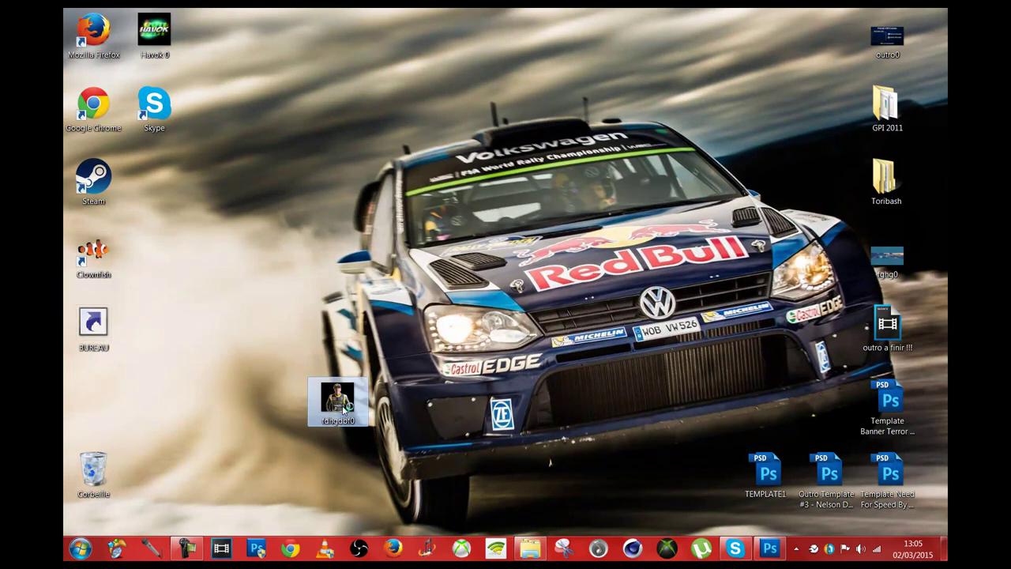
double_click(342, 409)
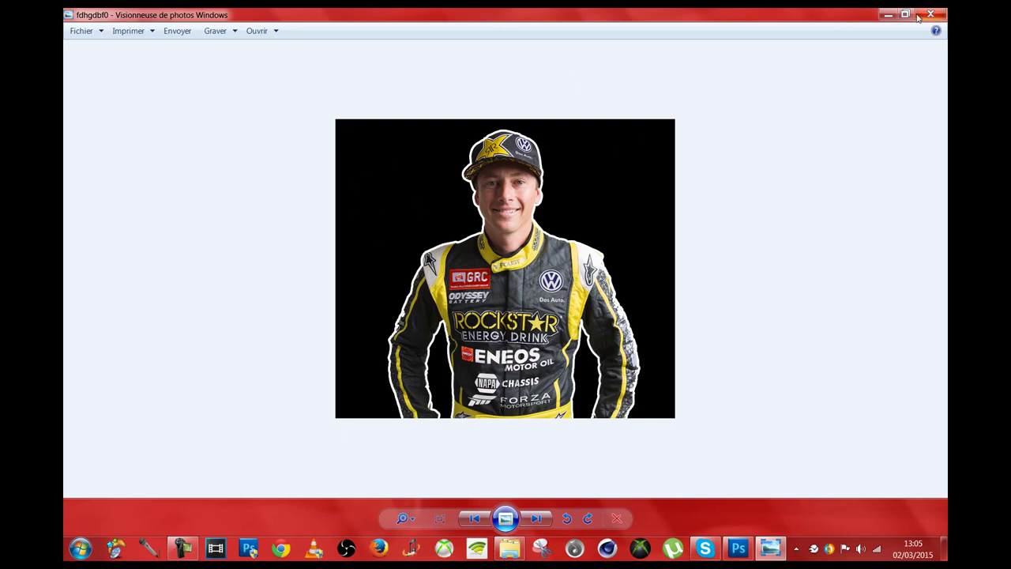
click(888, 15)
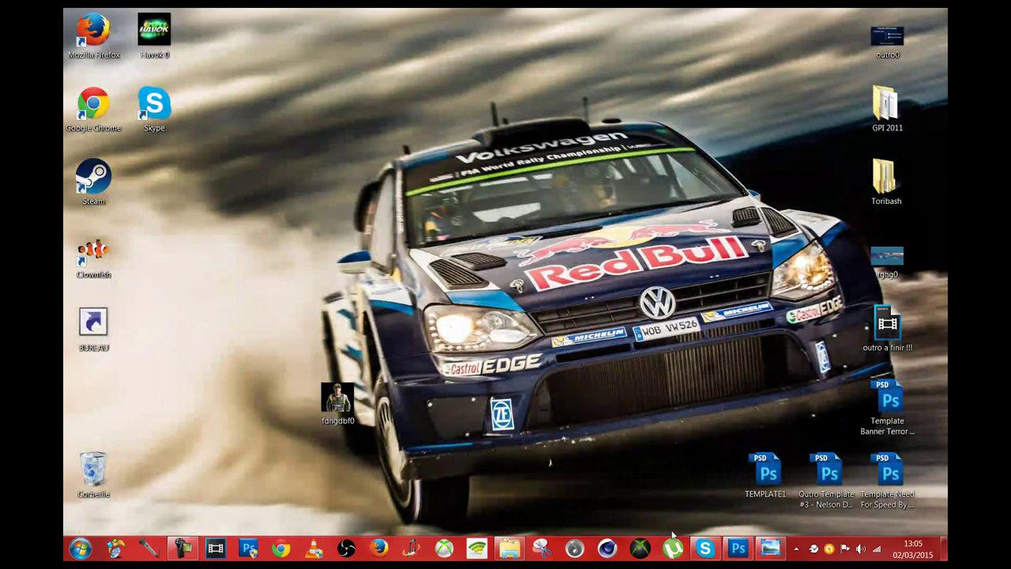
click(738, 548)
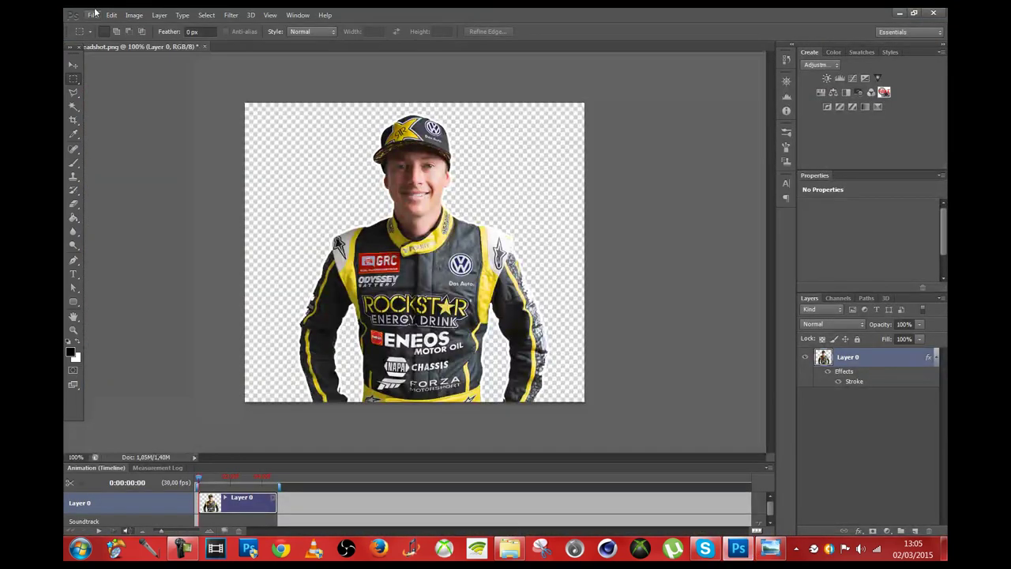
Start a Save As to the Desktop with PNG as the format
click(91, 15)
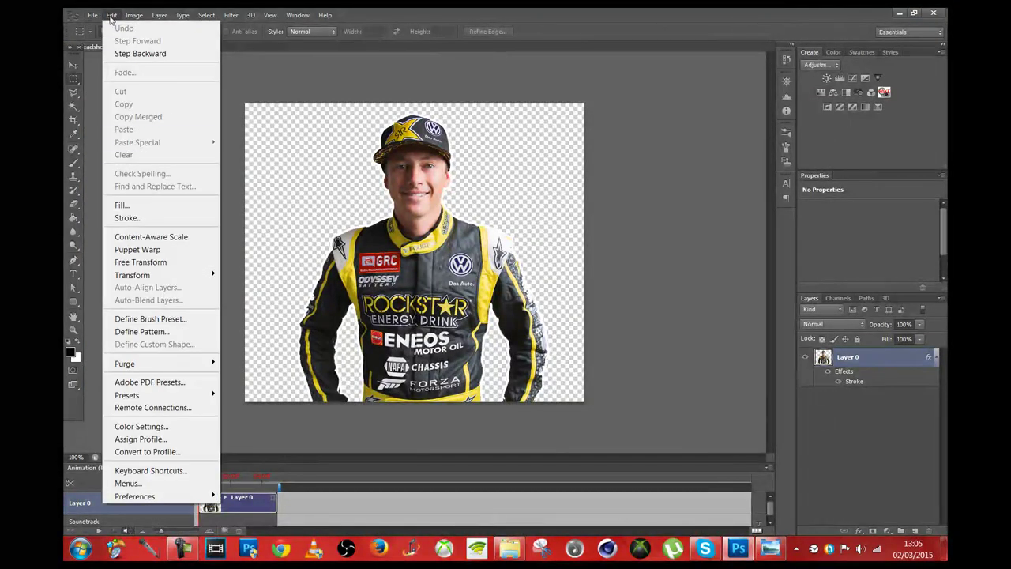
click(126, 173)
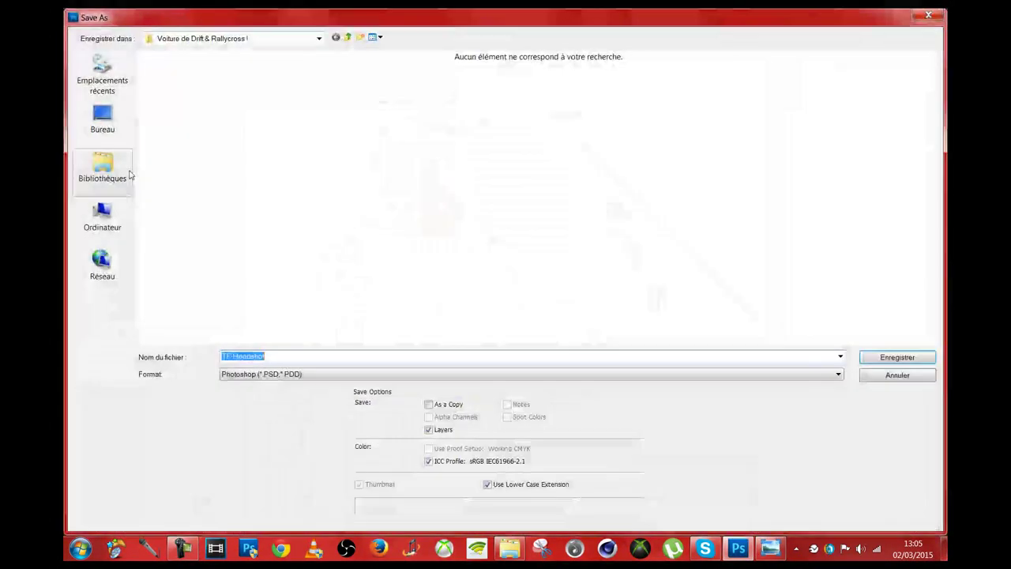
click(111, 130)
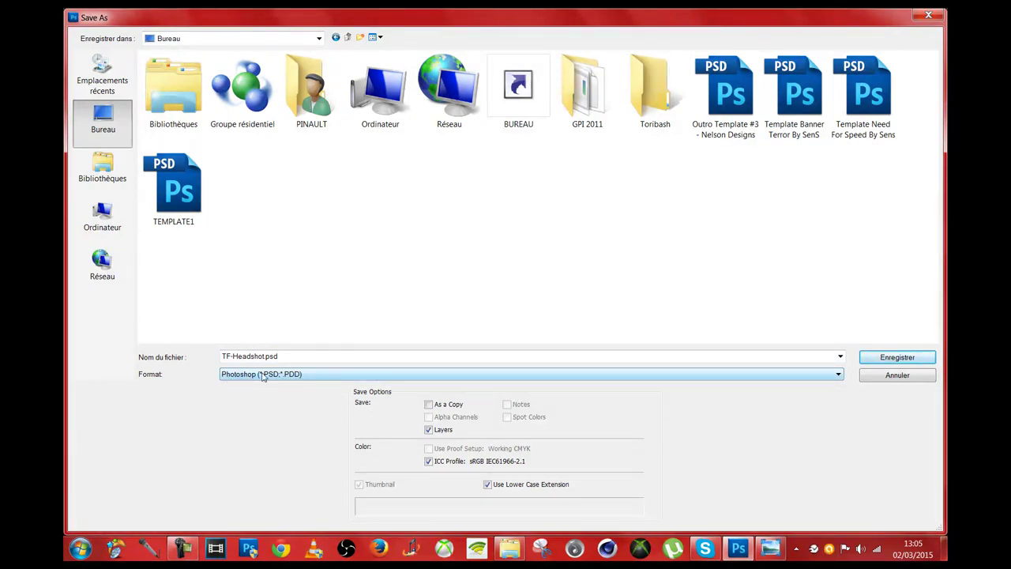
click(839, 357)
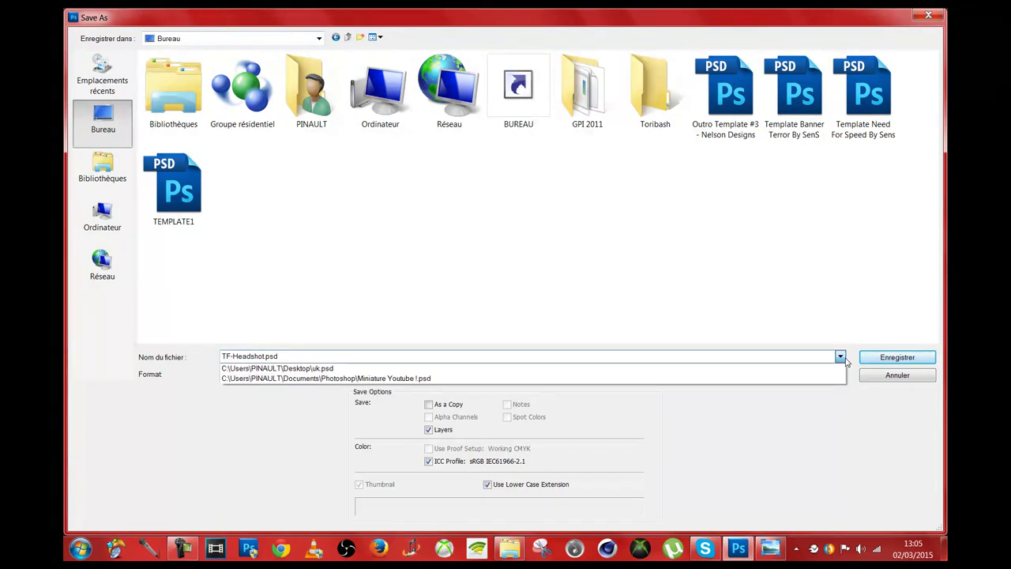
click(840, 357)
click(260, 374)
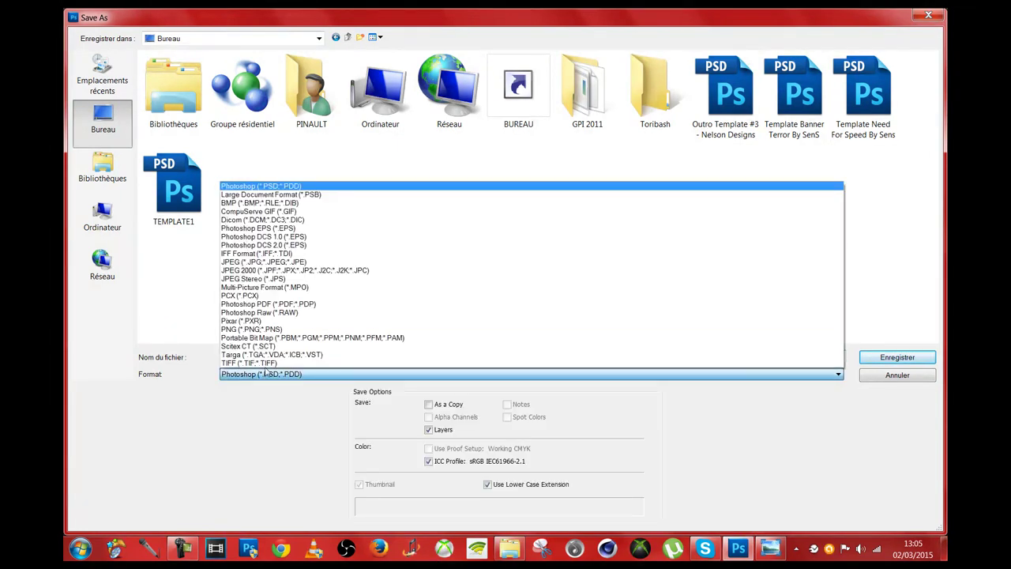
click(290, 330)
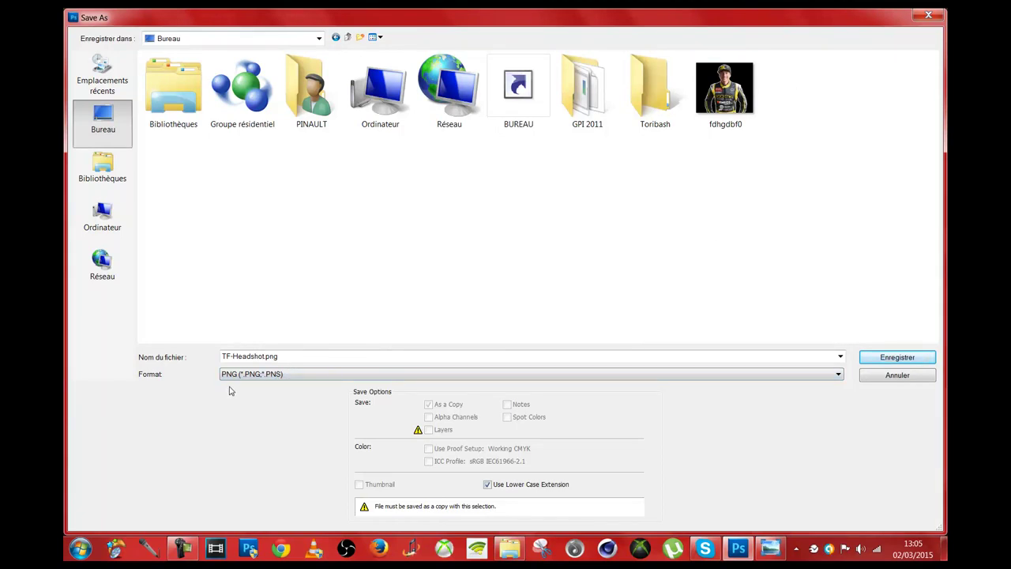
Save as fdhgdbf0, replacing the existing file
drag(276, 357, 159, 365)
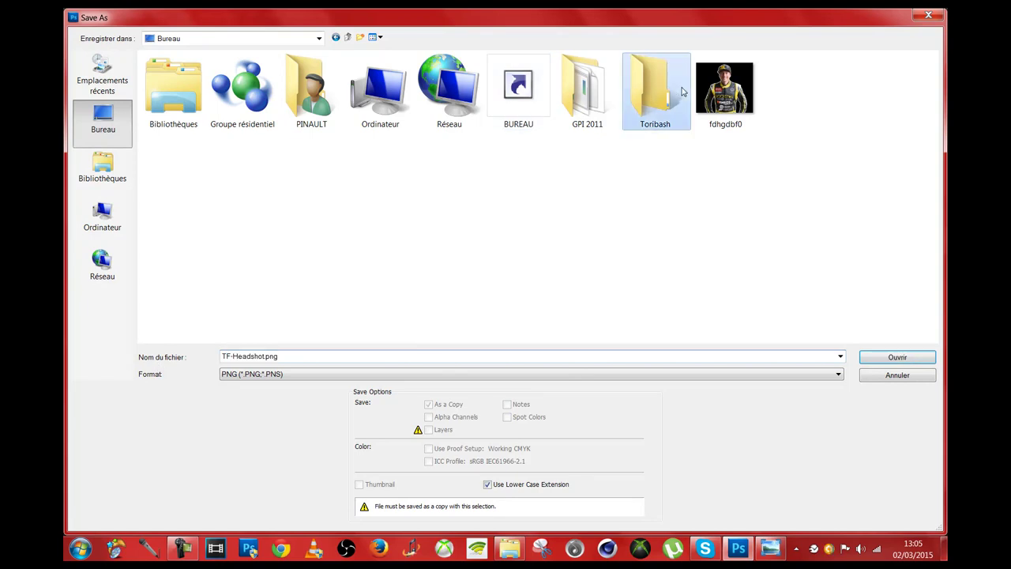
click(724, 89)
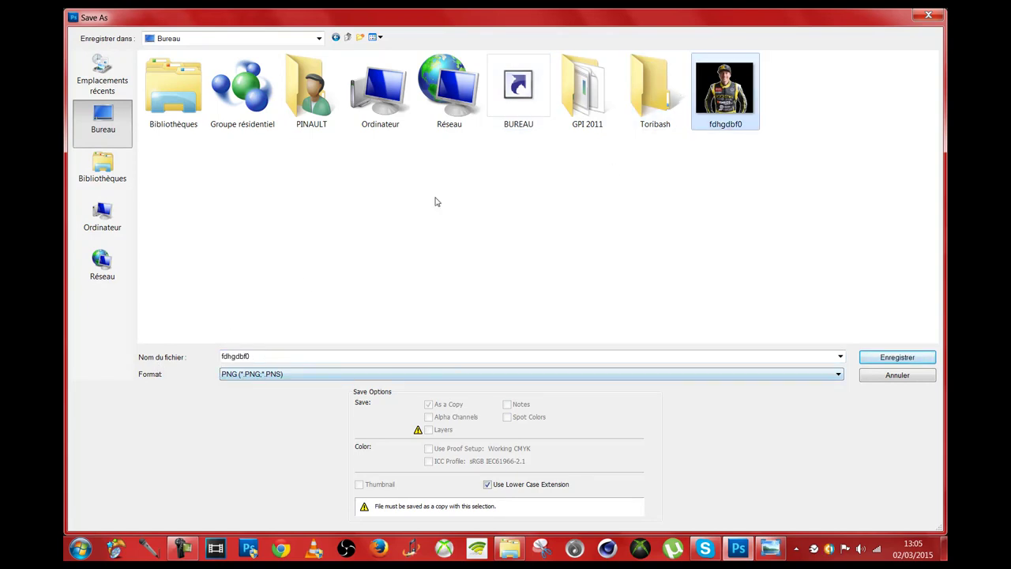
click(891, 362)
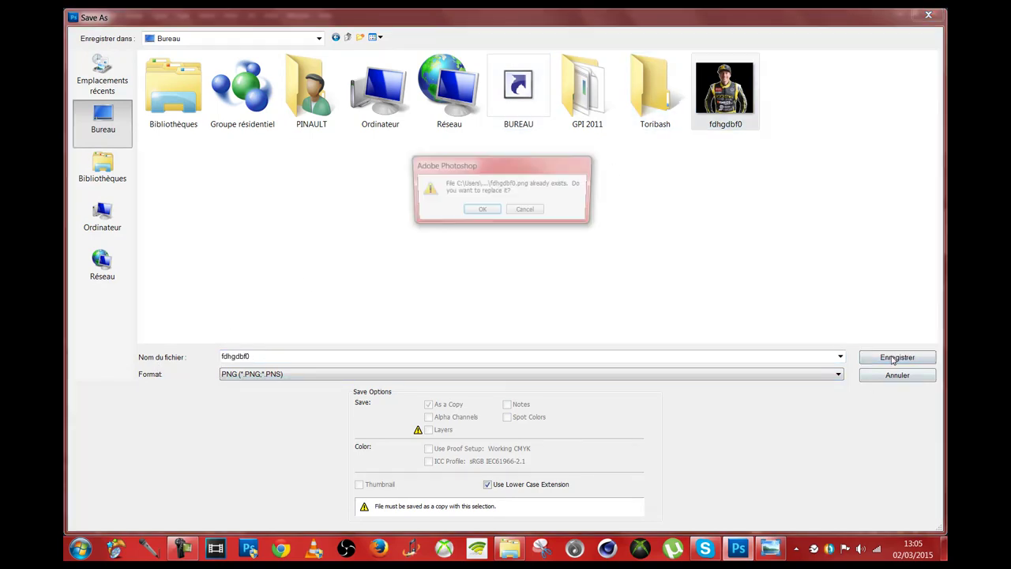
click(480, 213)
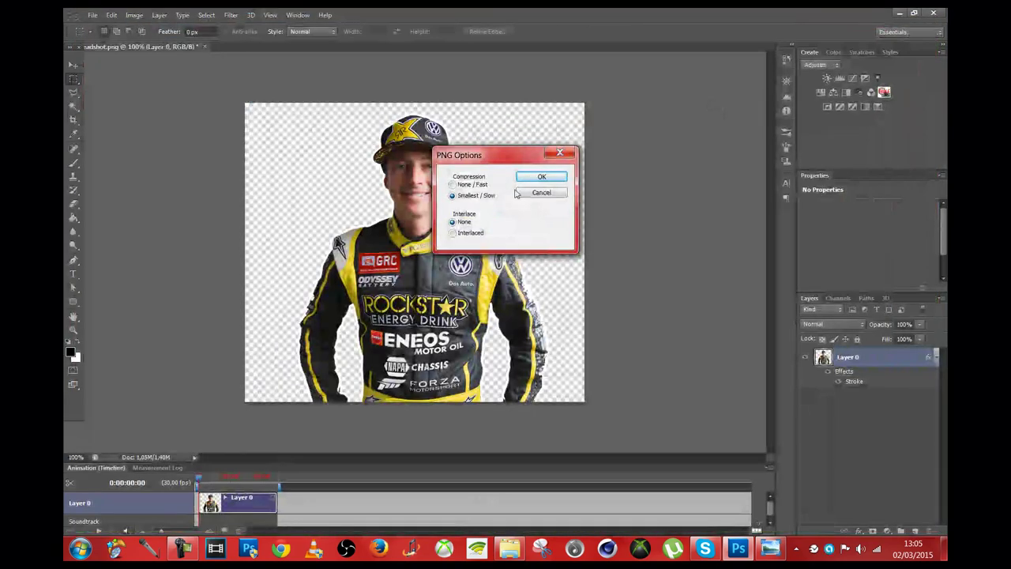
click(534, 174)
click(944, 547)
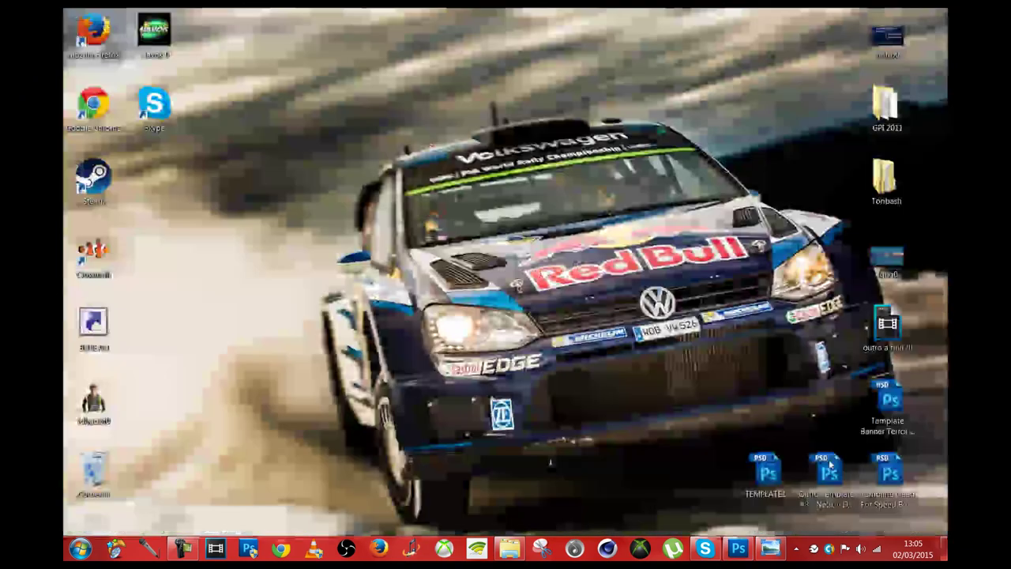
double_click(93, 403)
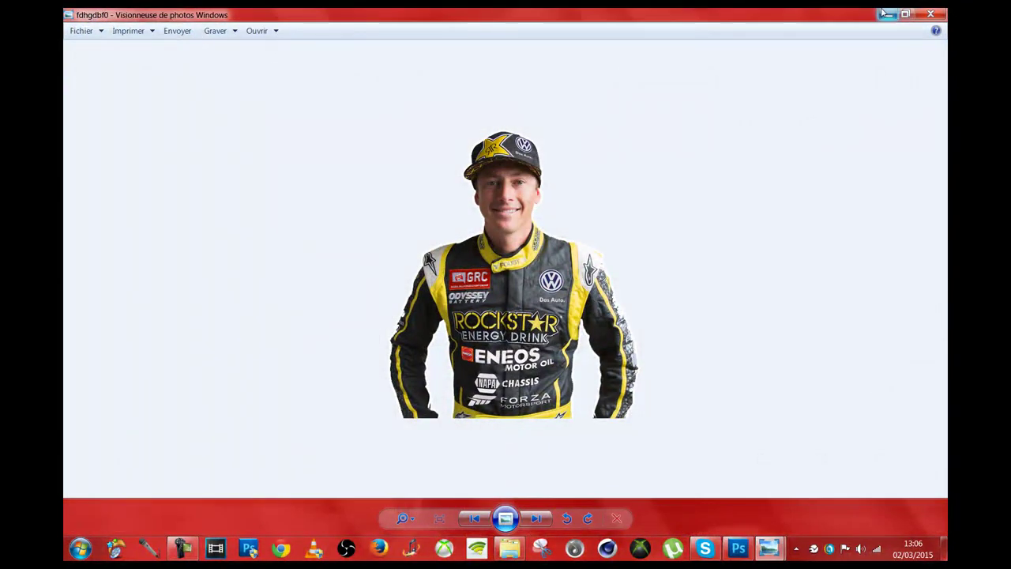
click(930, 14)
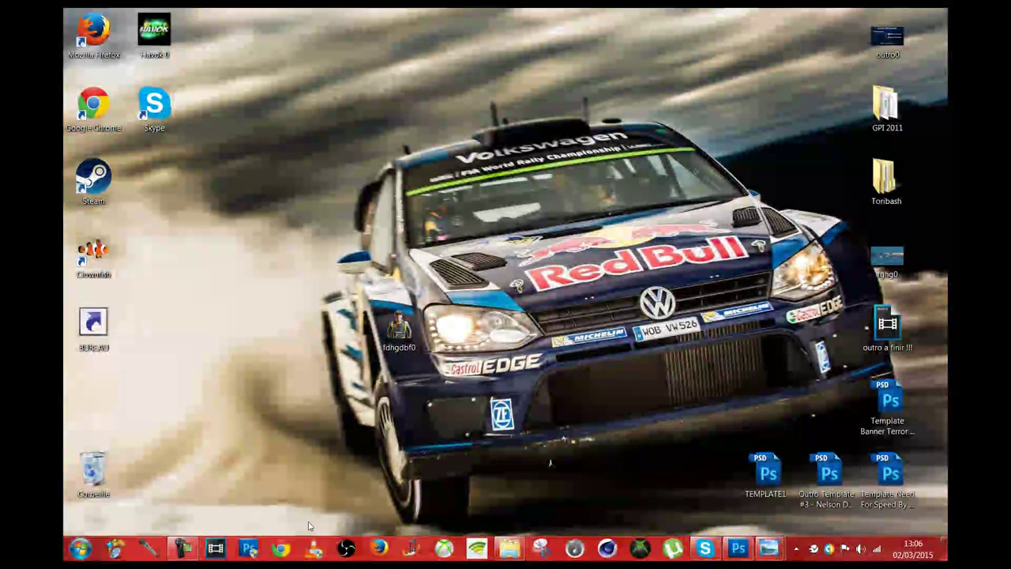
mouse_move(769, 548)
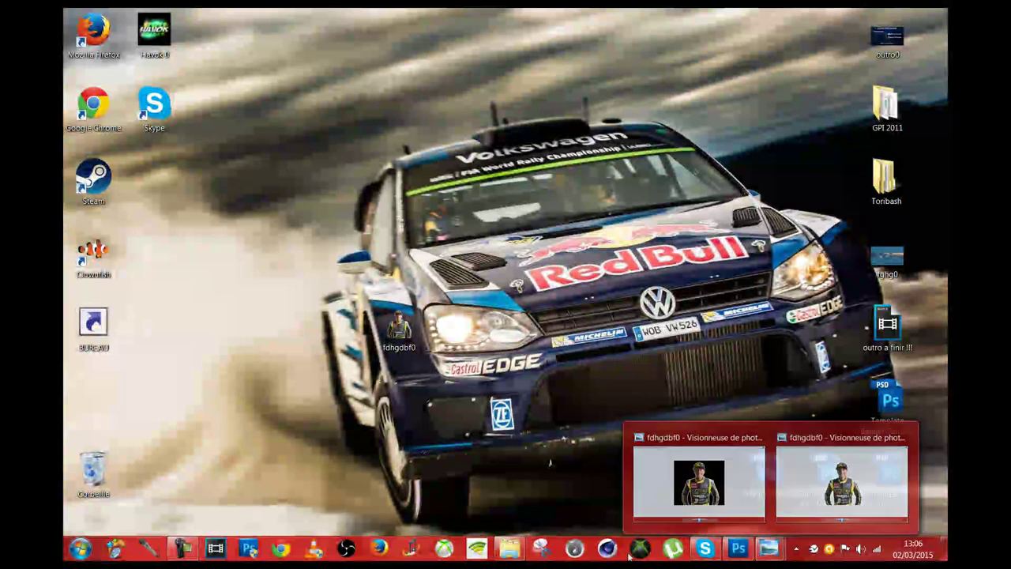
click(738, 548)
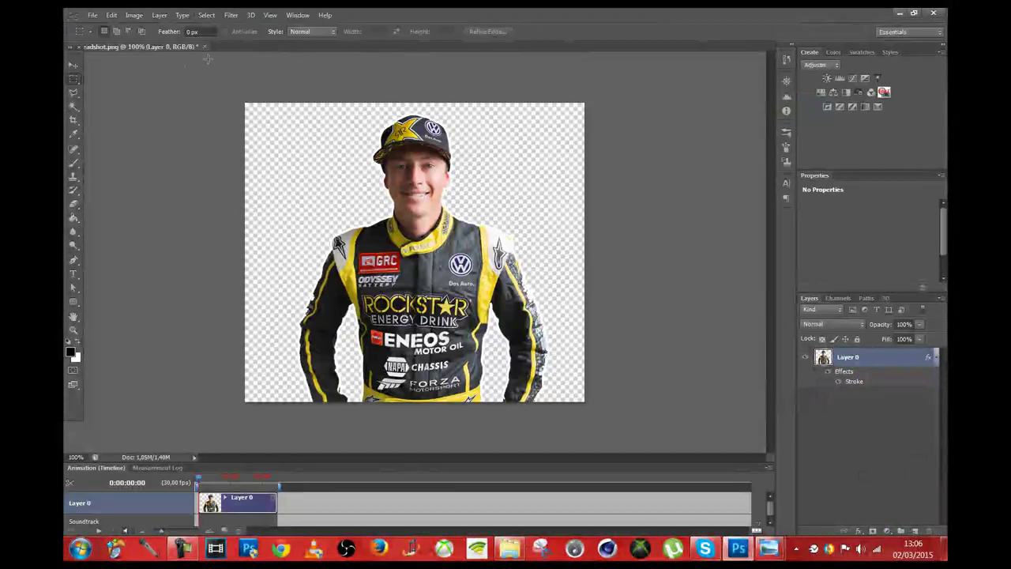
Open the Miniature Youtube ! document from Documents\Photoshop
click(91, 15)
click(88, 17)
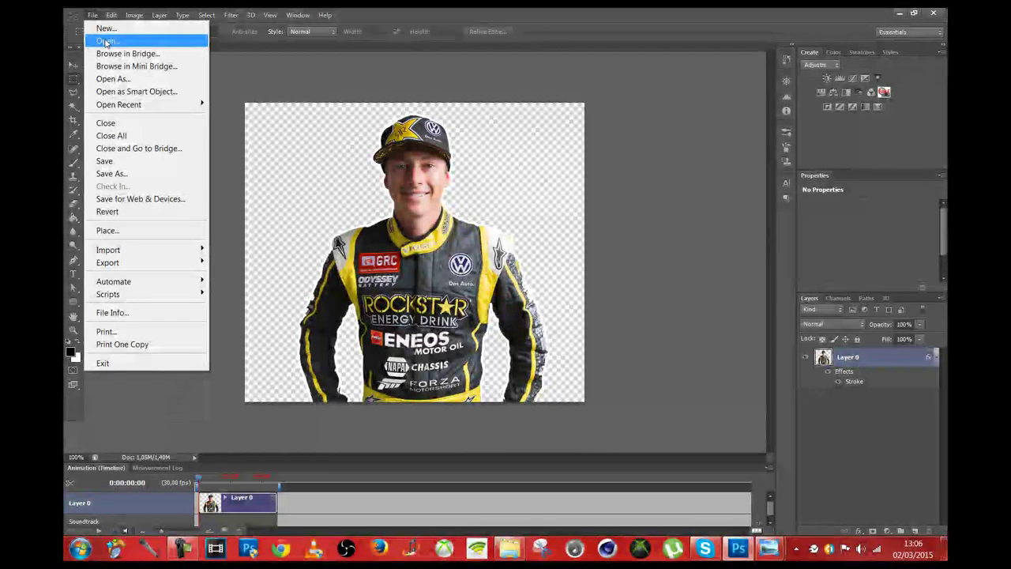
click(106, 42)
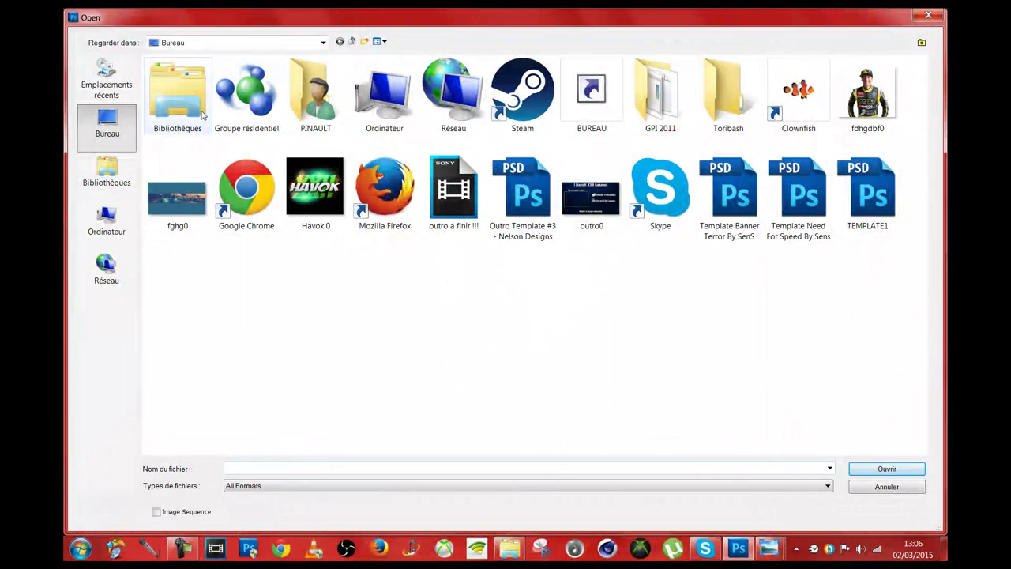
double_click(207, 114)
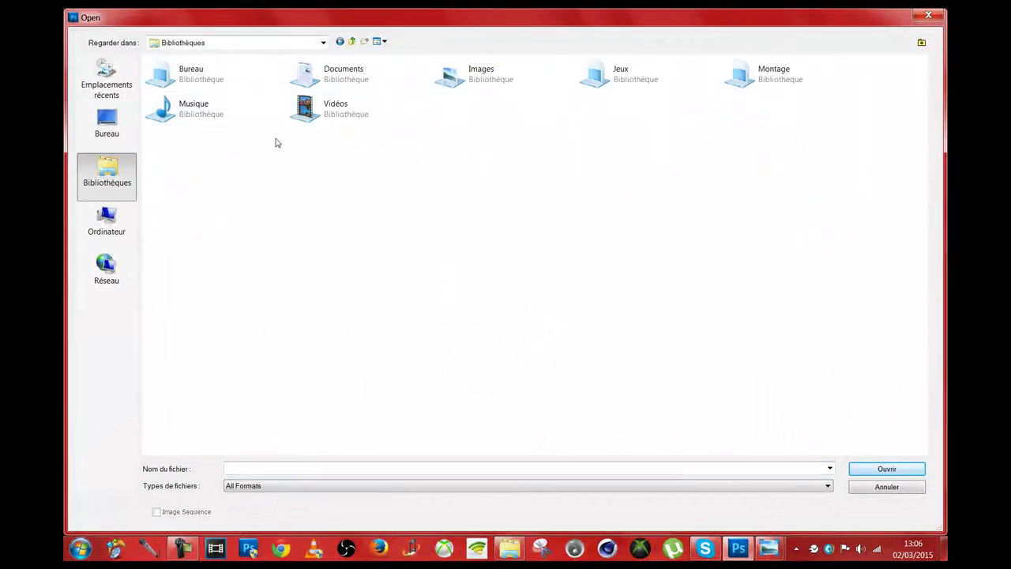
double_click(350, 89)
double_click(540, 142)
double_click(295, 79)
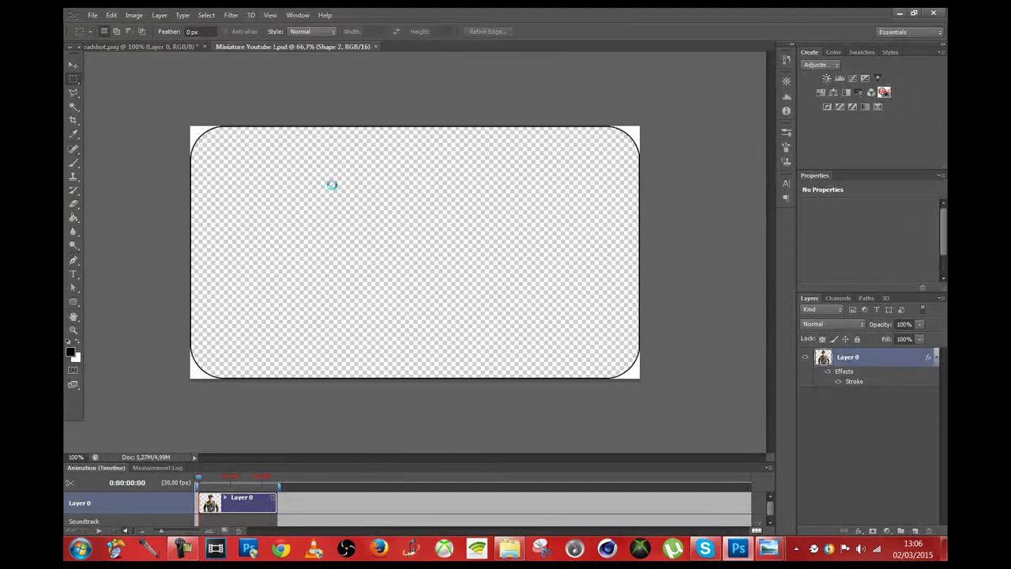
Place the Red Bull rally car photo from Images\Voiture de Drift & Rallycross !
click(93, 14)
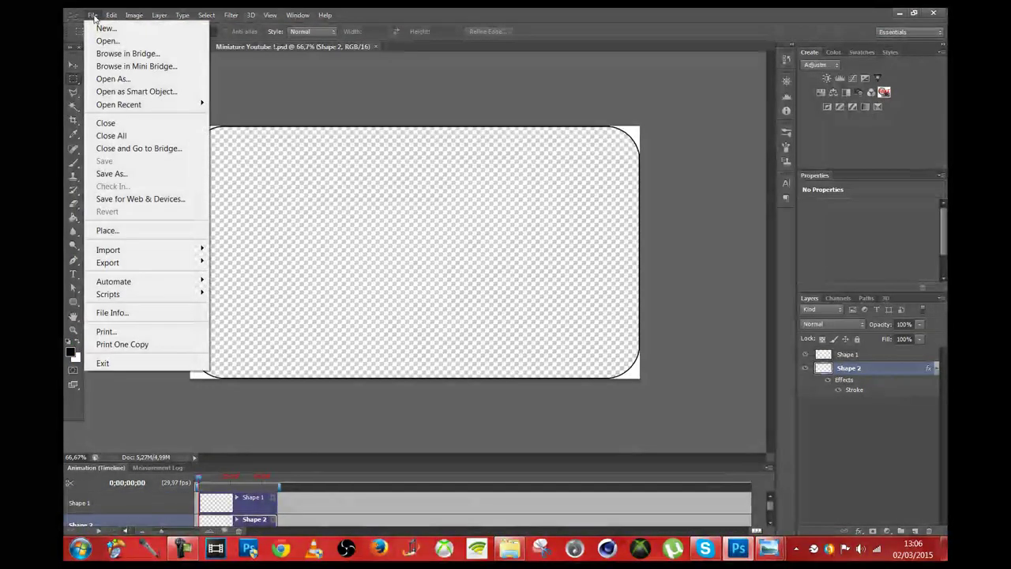
click(92, 14)
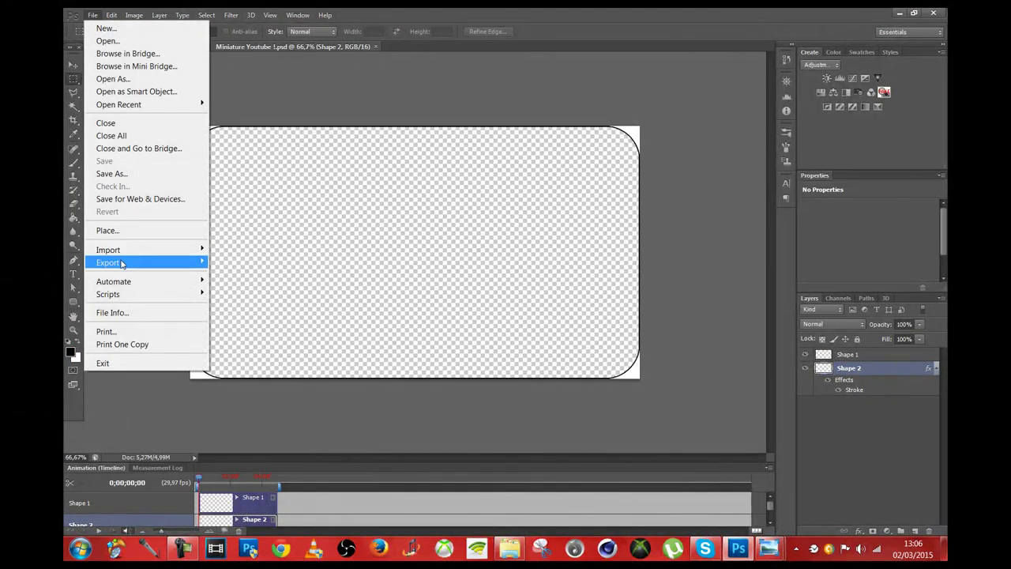
click(129, 231)
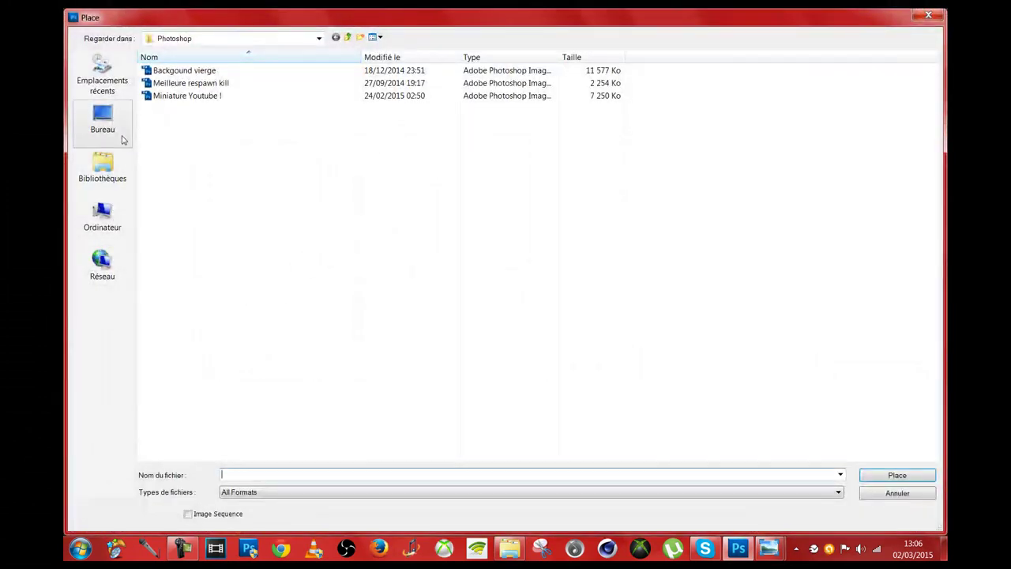
click(103, 167)
double_click(510, 70)
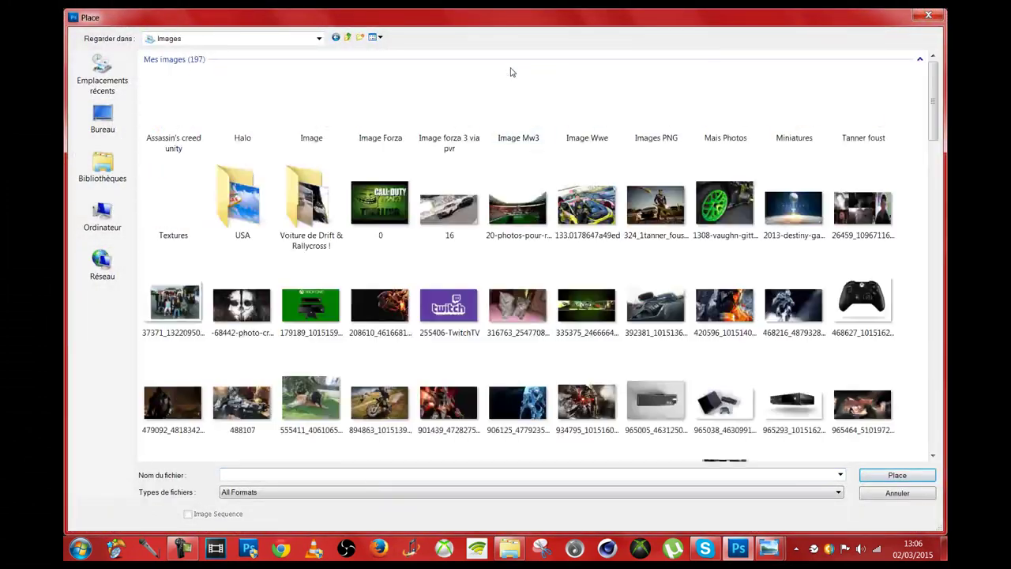
double_click(335, 224)
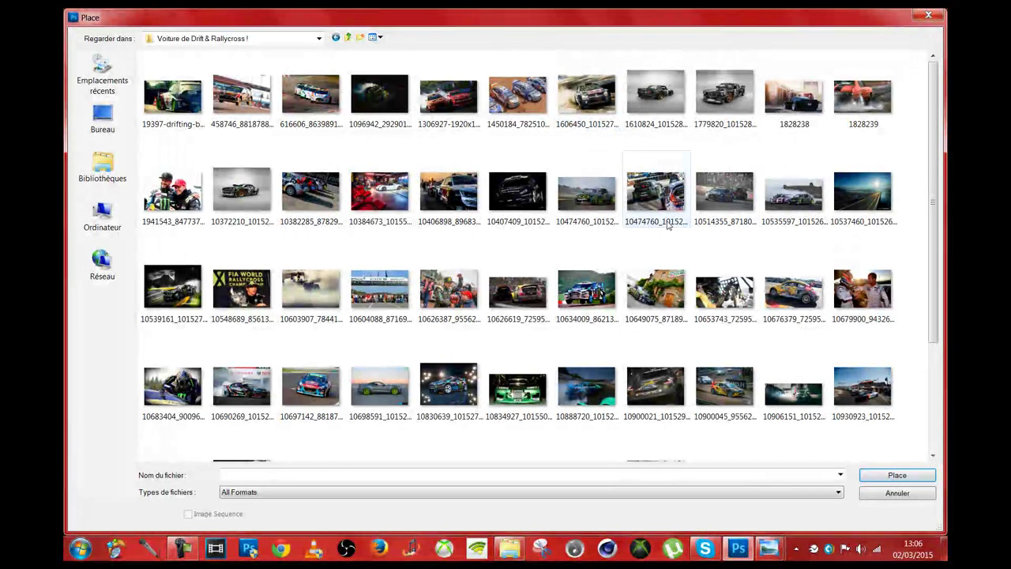
click(582, 101)
double_click(582, 101)
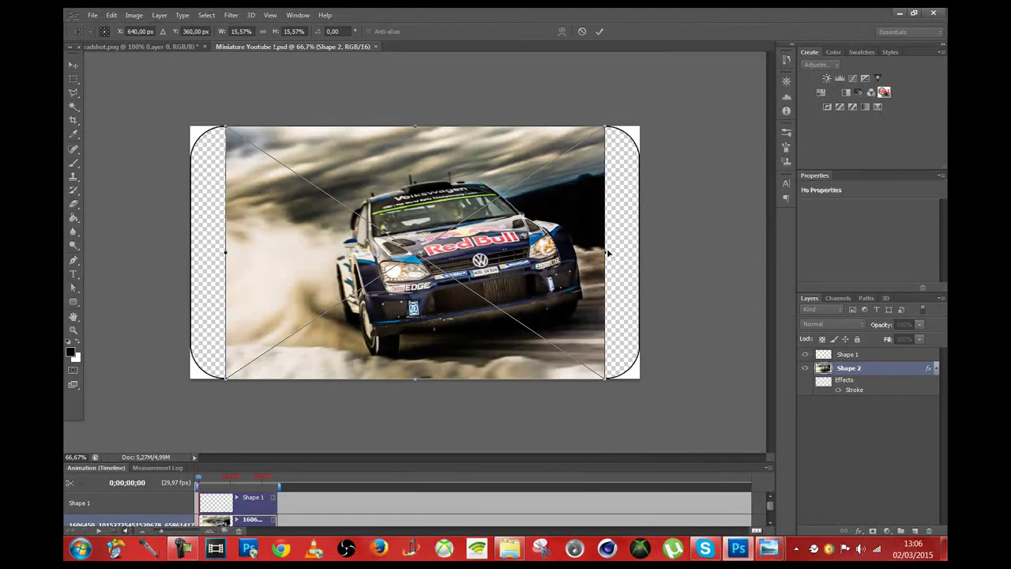
Stretch the car photo to both canvas edges, commit it, and move it below Shape 2
drag(607, 252, 640, 251)
drag(227, 252, 191, 250)
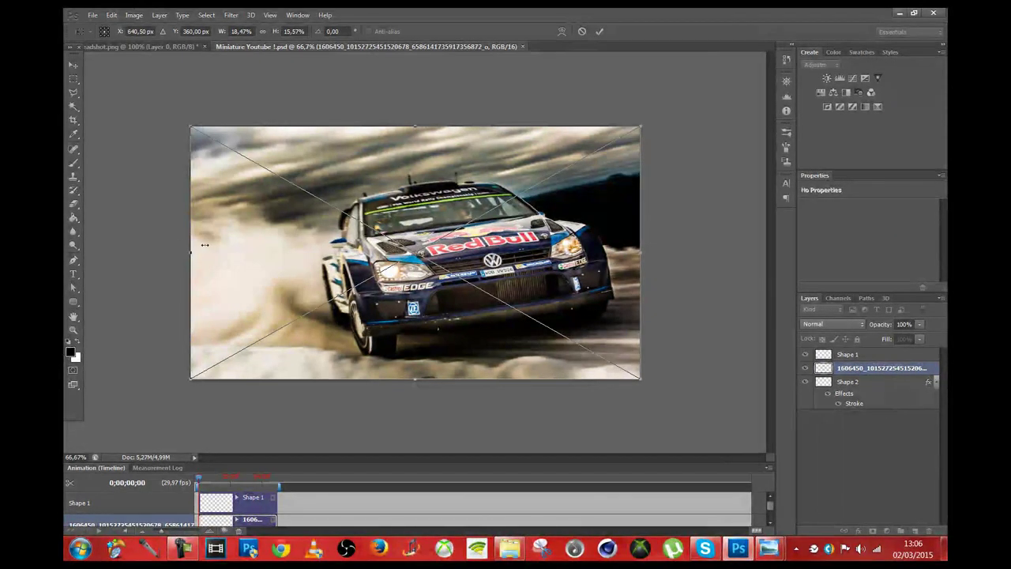
right_click(199, 246)
click(259, 254)
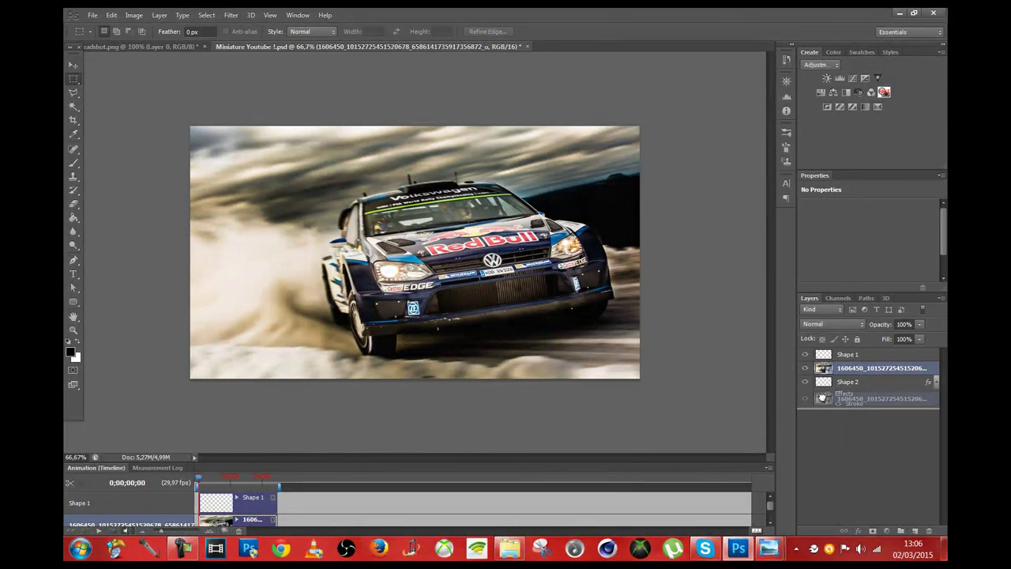
drag(824, 369, 860, 407)
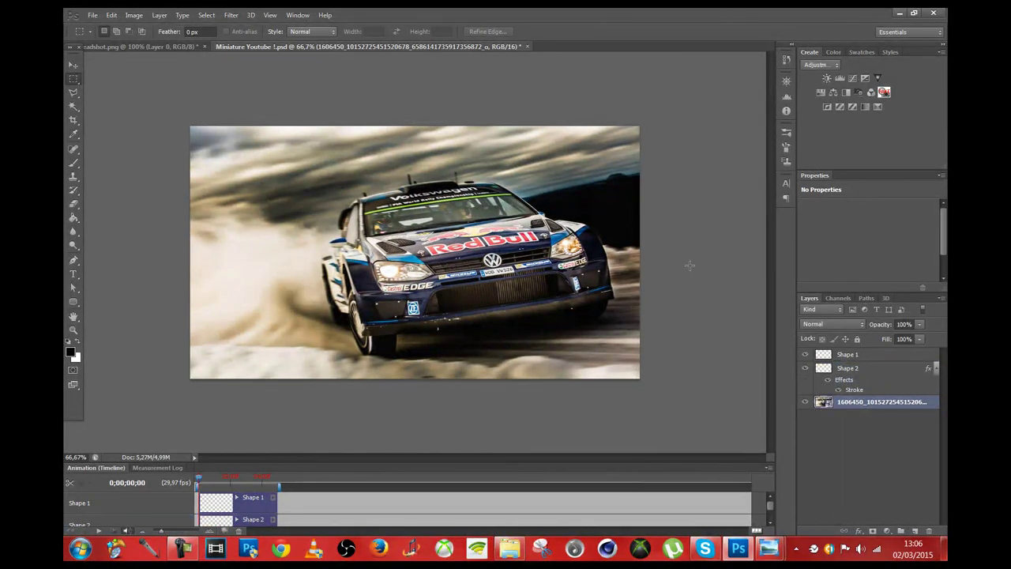
click(89, 15)
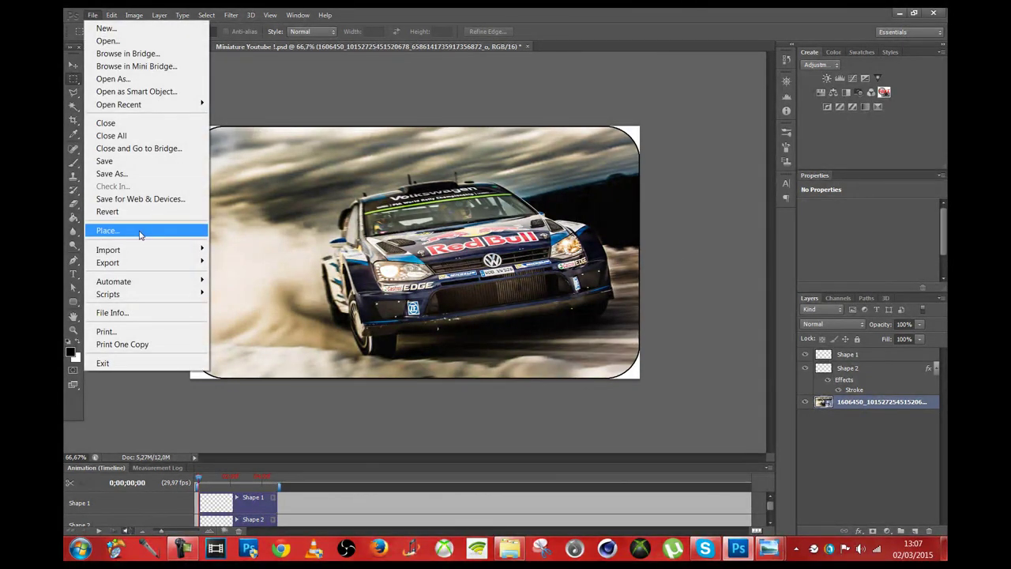
Place the fdhgdbf0 driver cutout from the Desktop into the thumbnail
click(139, 230)
click(104, 122)
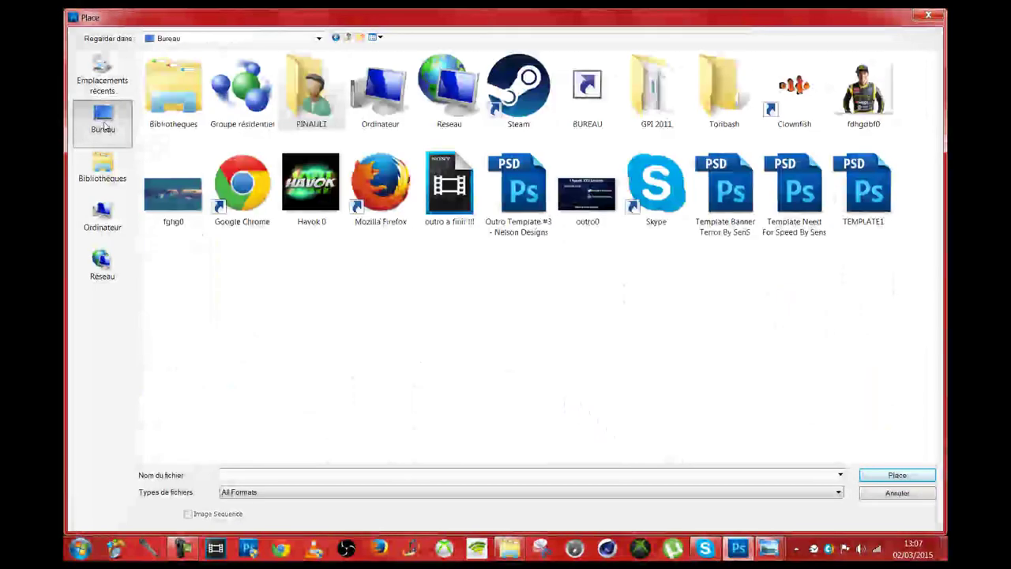
double_click(863, 91)
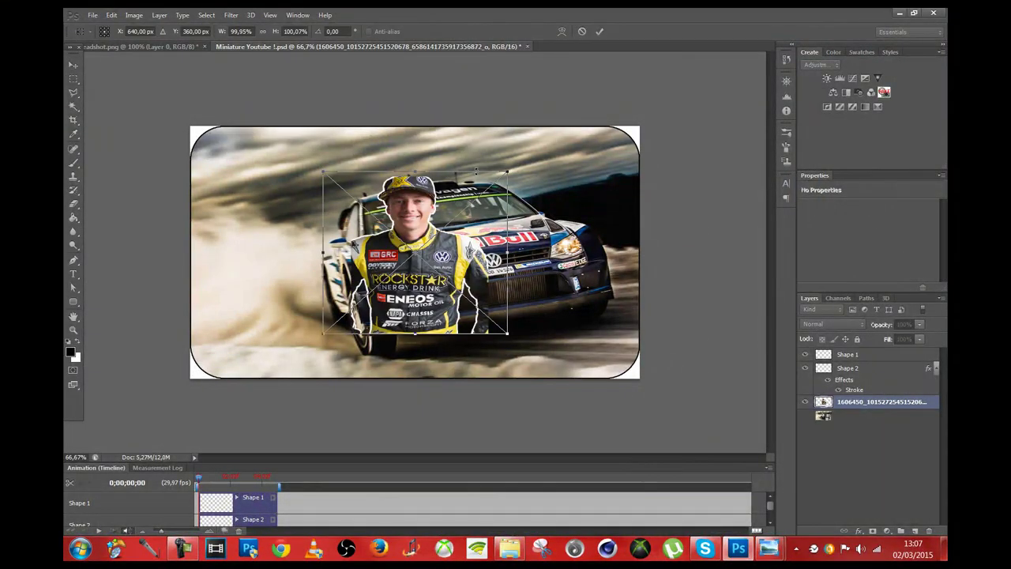
Enlarge the driver cutout to about 138% and position it at the frame's lower left
drag(510, 169, 587, 120)
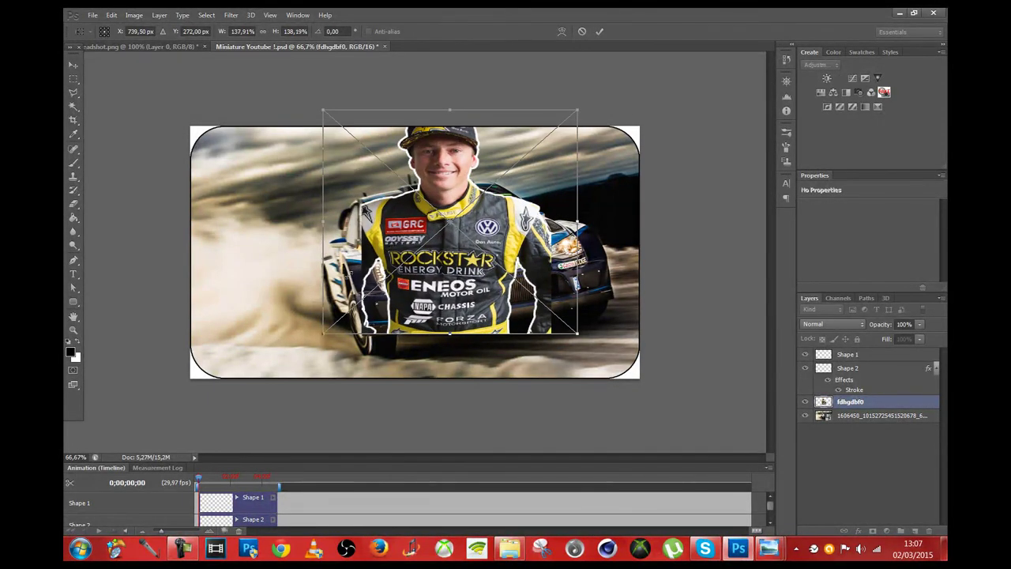
drag(430, 211, 351, 274)
right_click(369, 274)
click(378, 275)
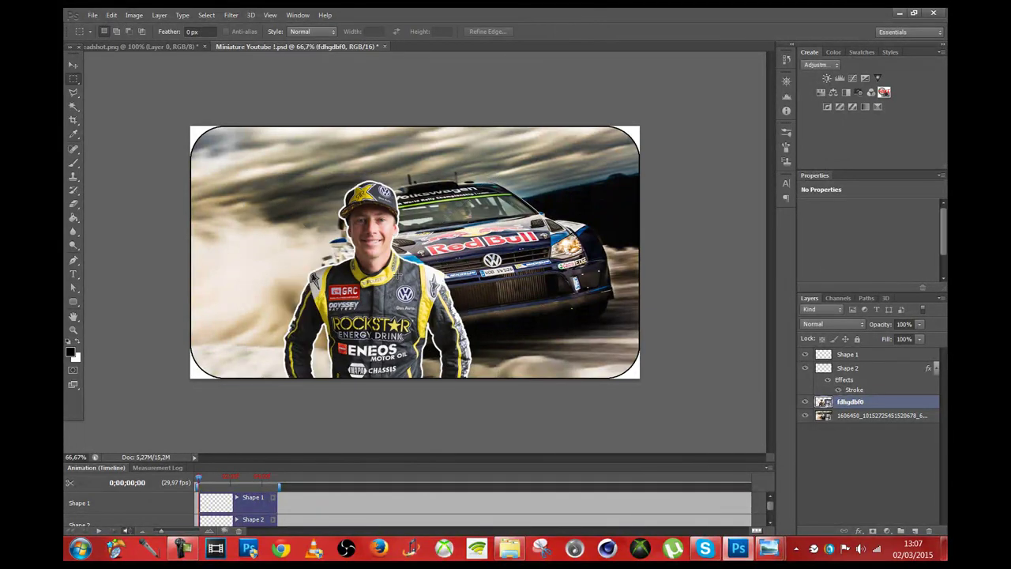
mouse_move(365, 305)
mouse_down()
mouse_move(334, 288)
mouse_move(299, 297)
mouse_move(301, 314)
mouse_up()
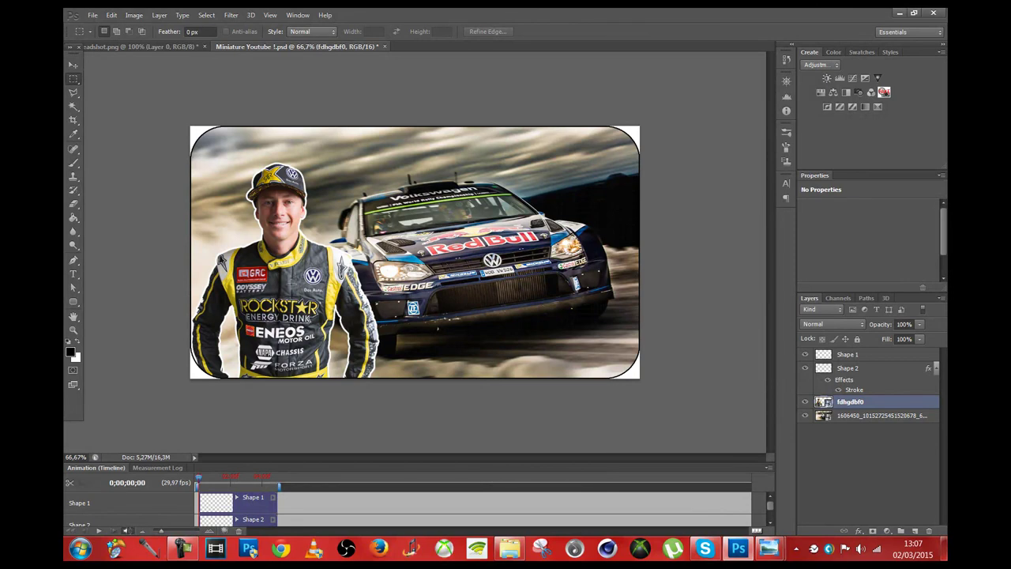
Set up a Render Video export using a JPEG image sequence
click(92, 15)
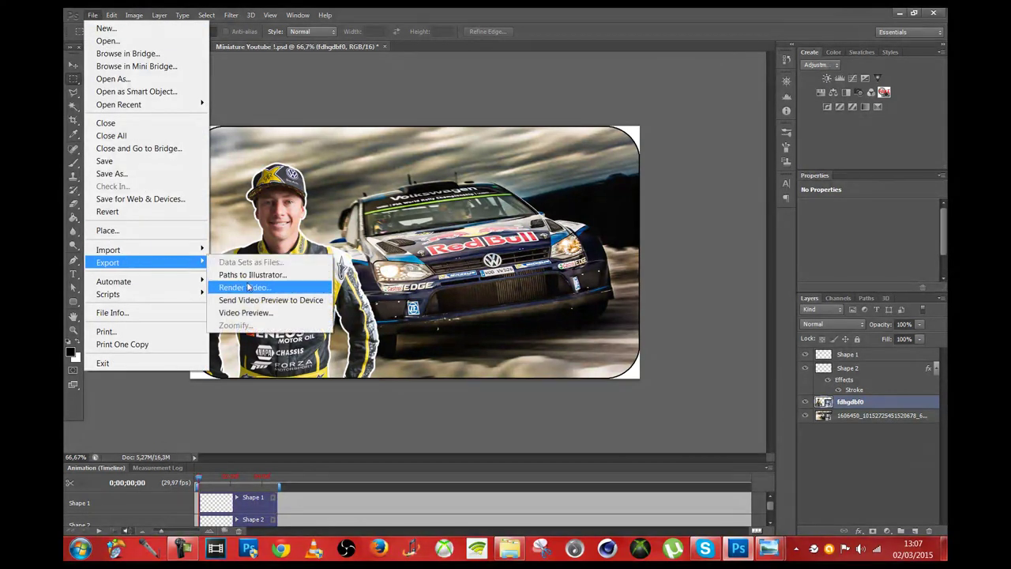
mouse_move(109, 262)
click(237, 287)
click(476, 214)
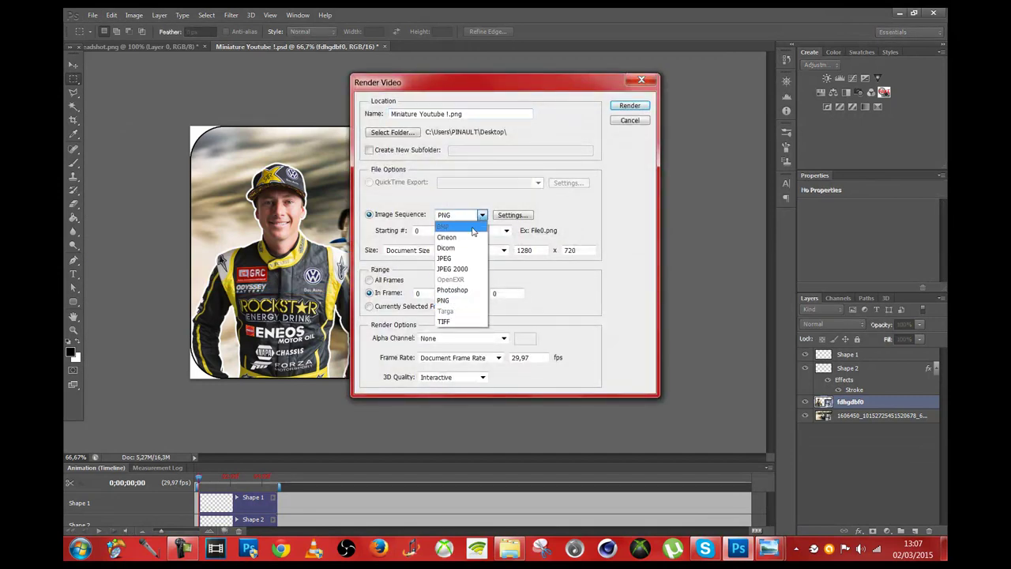
click(454, 253)
Name the output 'hbyh', render it at maximum JPEG quality, and minimize Photoshop
click(461, 112)
key(ctrl+a)
text(hbyh)
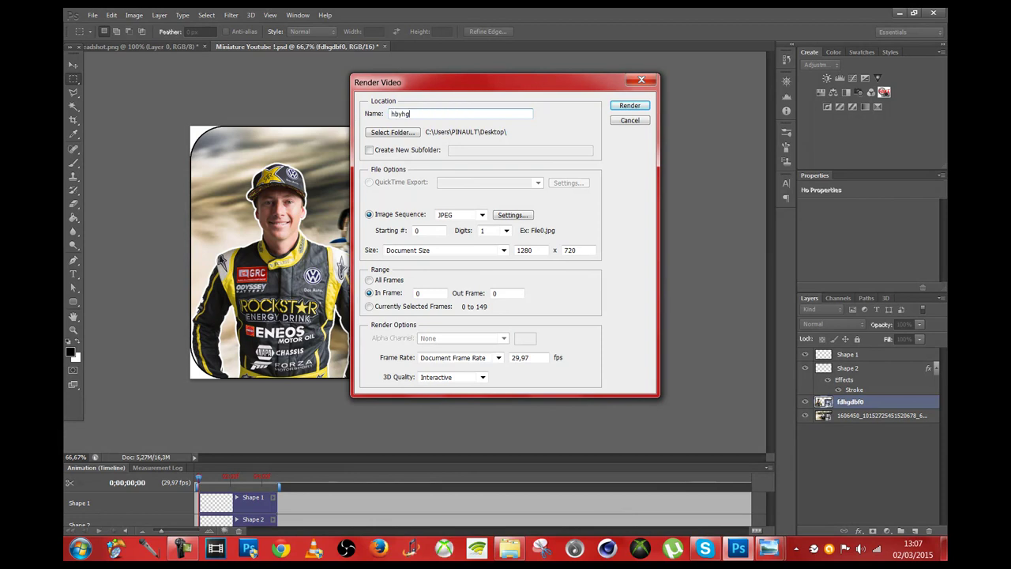
key(Return)
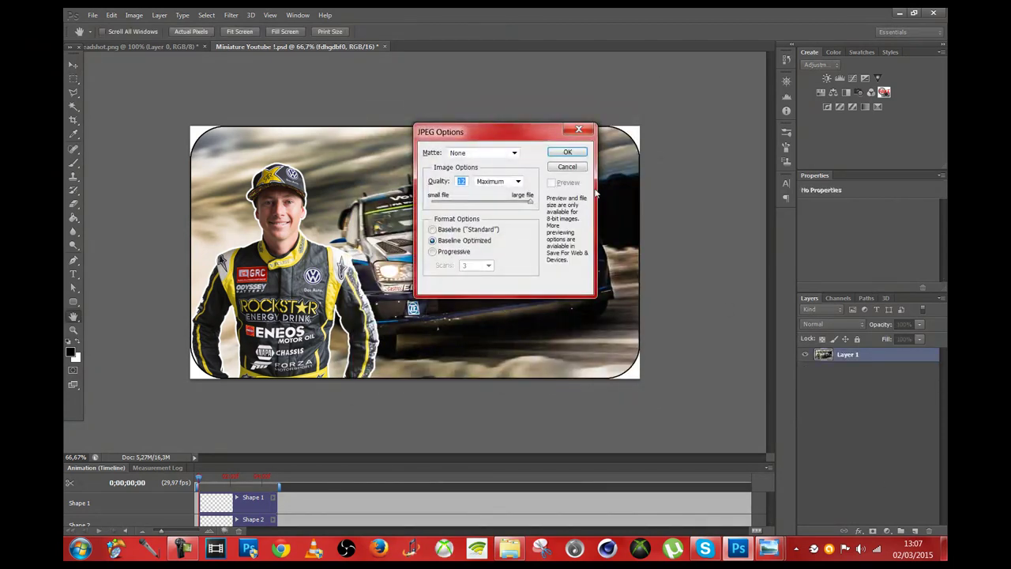
key(Return)
click(943, 549)
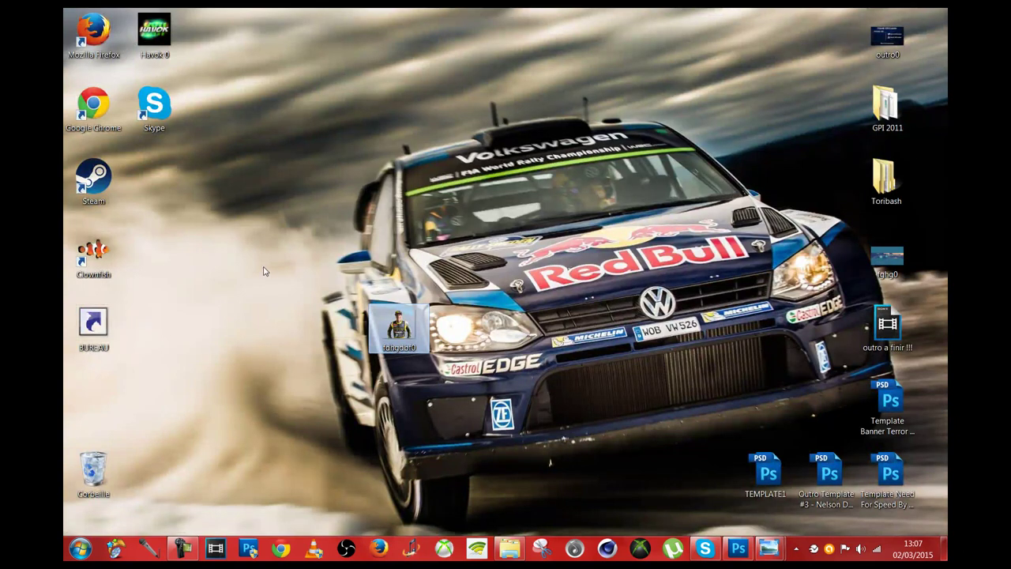
Preview the hbyhg0 JPEG in Photo Viewer, close it, and move its icon beside Steam
double_click(92, 407)
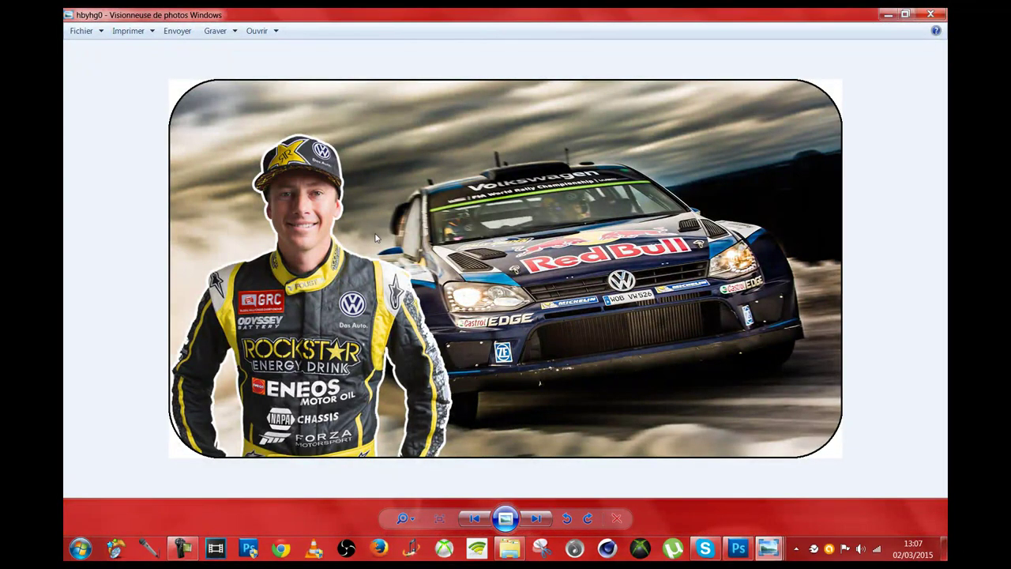
click(938, 13)
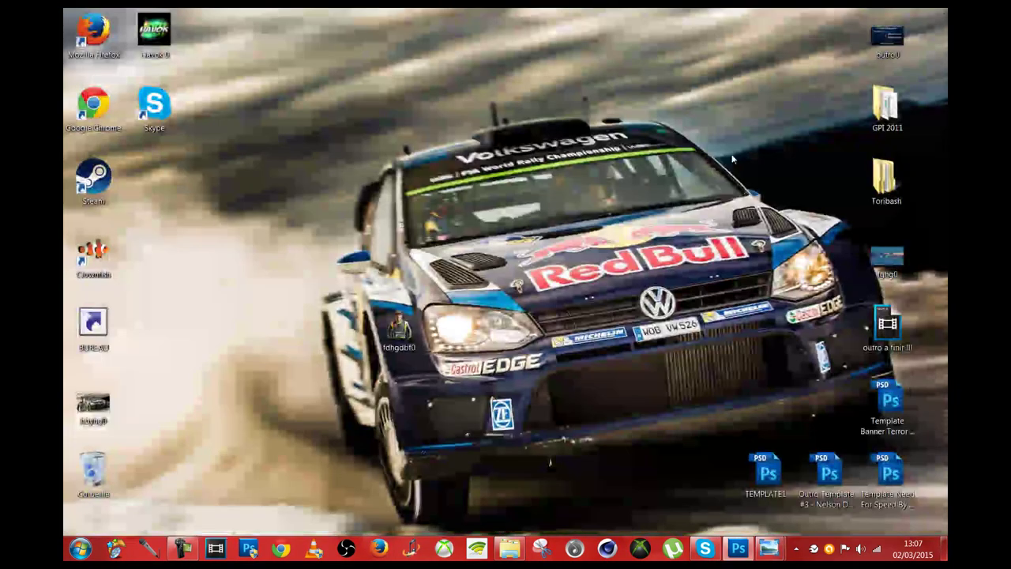
drag(92, 404, 155, 182)
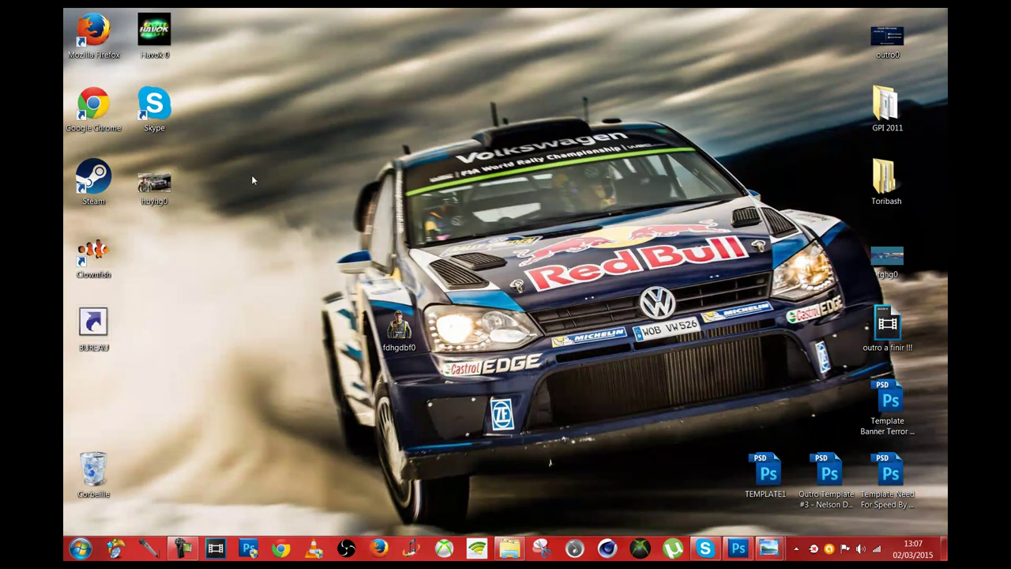